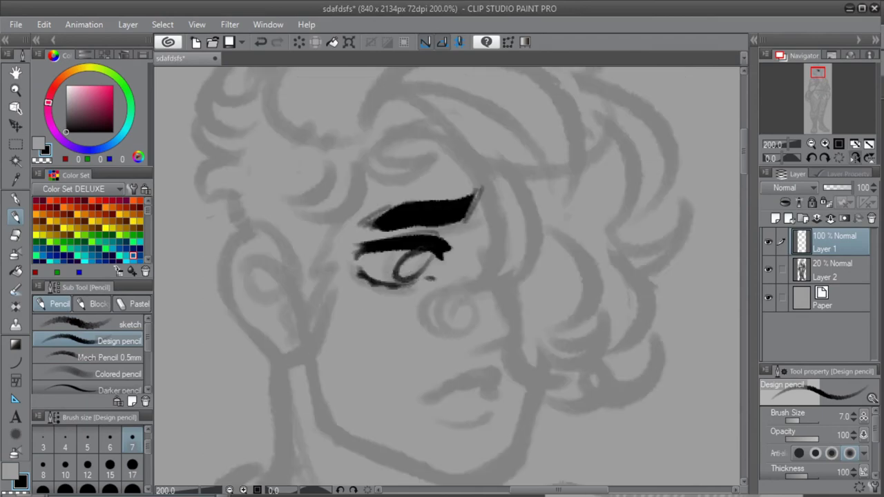
- Ink the lip outlines, hatch the upper lip, and add the short mark beneath the lower lip
{"action": "left_click_drag", "start_coordinate": [485, 397], "coordinate": [450, 399]}
{"action": "key", "text": "h"}
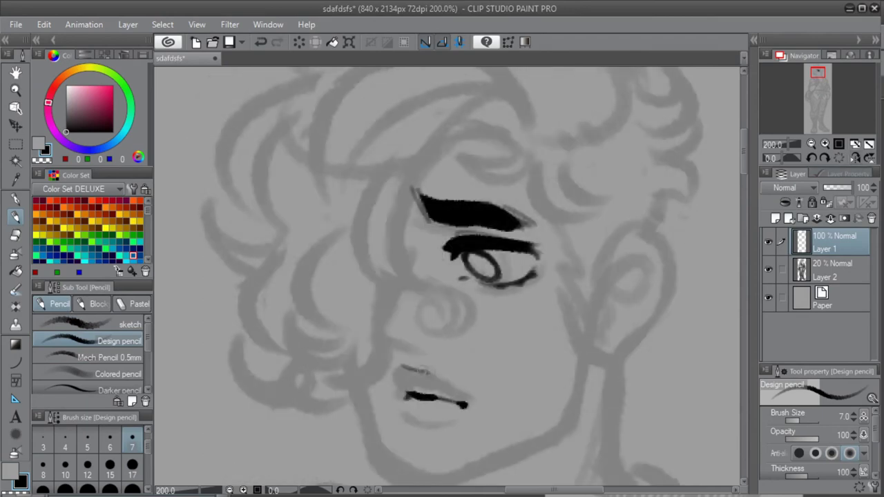
{"action": "key", "text": "h"}
{"action": "key", "text": "x"}
{"action": "left_click_drag", "start_coordinate": [487, 374], "coordinate": [412, 394]}
{"action": "key", "text": "x"}
{"action": "key", "text": "h"}
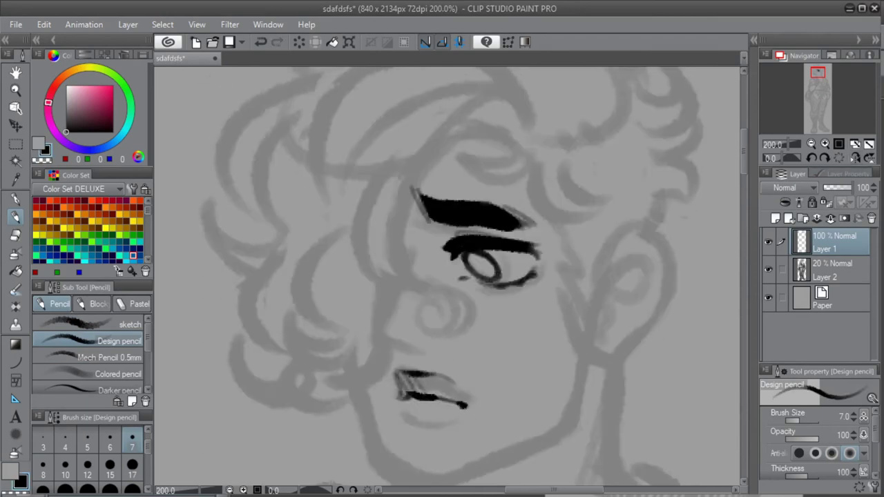
{"action": "key", "text": "h"}
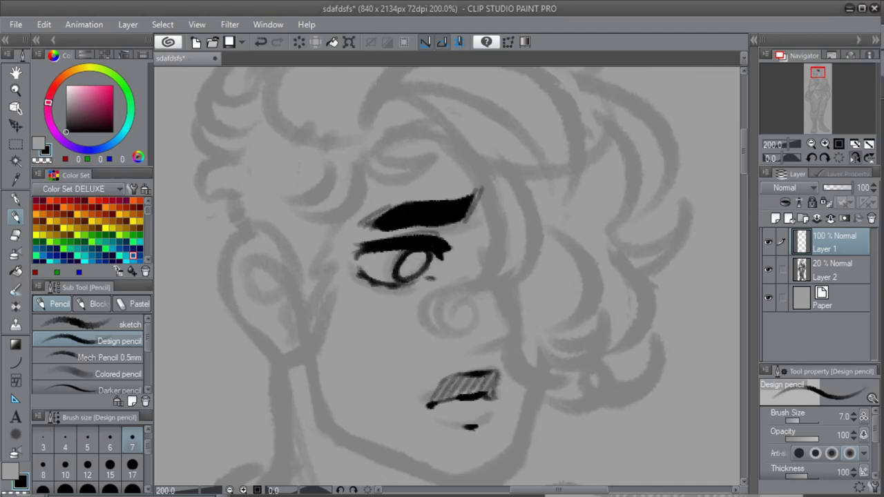
{"action": "key", "text": "h"}
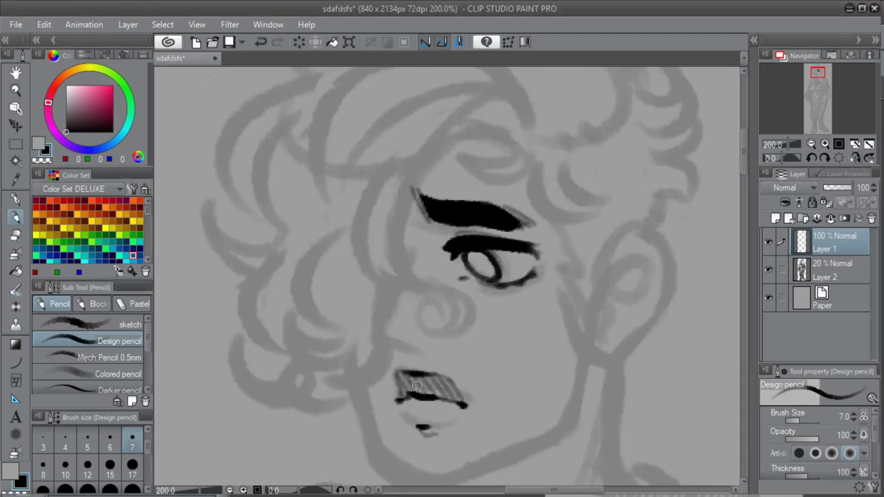
{"action": "key", "text": "h"}
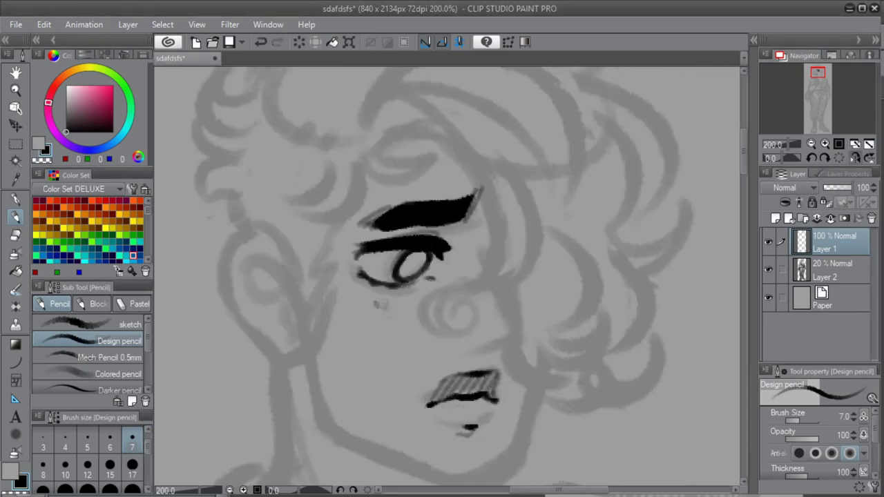
- Draw a row of five short slanted blush marks on the cheek below the eye
{"action": "left_click_drag", "start_coordinate": [409, 302], "coordinate": [414, 312]}
{"action": "left_click_drag", "start_coordinate": [400, 302], "coordinate": [405, 312]}
{"action": "left_click_drag", "start_coordinate": [392, 302], "coordinate": [398, 312]}
{"action": "left_click_drag", "start_coordinate": [378, 302], "coordinate": [383, 310]}
{"action": "left_click_drag", "start_coordinate": [371, 301], "coordinate": [376, 310]}
{"action": "key", "text": "h"}
- Select the inked eye and eyebrow, scale them down slightly, and clear the selection
{"action": "scroll", "coordinate": [453, 282], "scroll_direction": "down", "scroll_amount": 3}
{"action": "key", "text": "m"}
{"action": "scroll", "coordinate": [496, 284], "scroll_direction": "up", "scroll_amount": 6}
{"action": "mouse_move", "coordinate": [412, 237]}
{"action": "left_mouse_down"}
{"action": "mouse_move", "coordinate": [434, 234]}
{"action": "mouse_move", "coordinate": [429, 271]}
{"action": "mouse_move", "coordinate": [469, 248]}
{"action": "left_mouse_up"}
{"action": "key", "text": "ctrl+d"}
- Add a new layer for the hair and ink the parting mark and the outer edge of the upright tuft
{"action": "scroll", "coordinate": [521, 241], "scroll_direction": "down", "scroll_amount": 3}
{"action": "scroll", "coordinate": [504, 207], "scroll_direction": "up", "scroll_amount": 1}
{"action": "key", "text": "h"}
{"action": "key", "text": "ctrl+shift+n"}
{"action": "key", "text": "p"}
{"action": "mouse_move", "coordinate": [454, 168]}
{"action": "left_mouse_down"}
{"action": "mouse_move", "coordinate": [452, 189]}
{"action": "mouse_move", "coordinate": [460, 174]}
{"action": "left_mouse_up"}
{"action": "scroll", "coordinate": [451, 207], "scroll_direction": "up", "scroll_amount": 2}
{"action": "mouse_move", "coordinate": [448, 226]}
{"action": "left_mouse_down"}
{"action": "mouse_move", "coordinate": [535, 136]}
{"action": "mouse_move", "coordinate": [529, 138]}
{"action": "left_mouse_up"}
{"action": "key", "text": "ctrl+z"}
{"action": "key", "text": "h"}
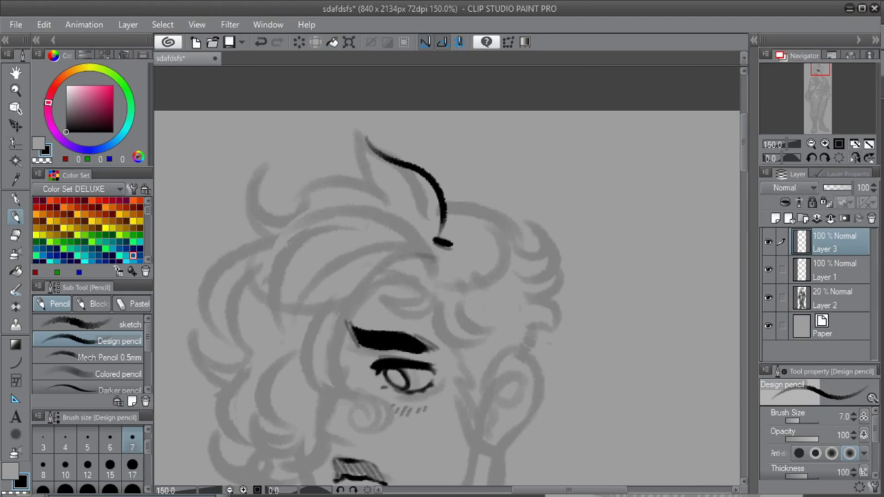
- Ink the outlines of the long sweeping forelock from the parting down to the spiral on the cheek
{"action": "left_click_drag", "start_coordinate": [435, 256], "coordinate": [342, 361]}
{"action": "left_click_drag", "start_coordinate": [432, 241], "coordinate": [301, 387]}
{"action": "key", "text": "h"}
{"action": "left_click_drag", "start_coordinate": [544, 333], "coordinate": [514, 421]}
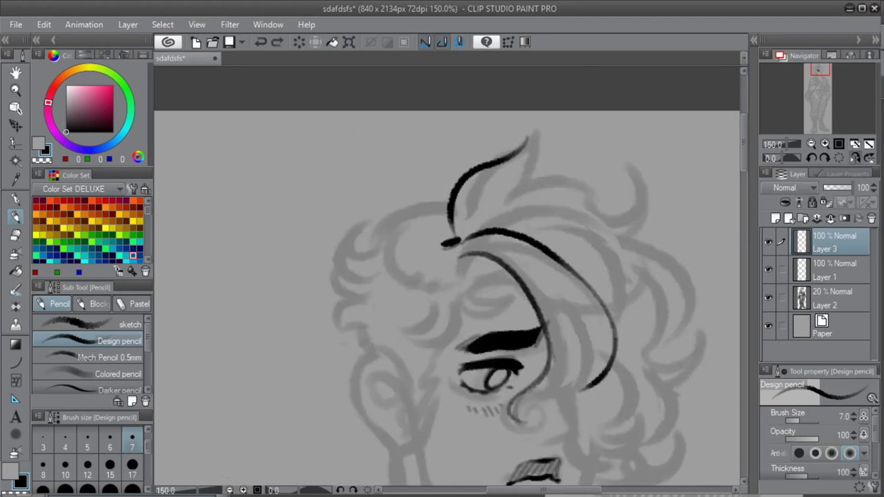
{"action": "key", "text": "h"}
{"action": "left_click_drag", "start_coordinate": [349, 276], "coordinate": [311, 387]}
{"action": "scroll", "coordinate": [447, 277], "scroll_direction": "down", "scroll_amount": 2}
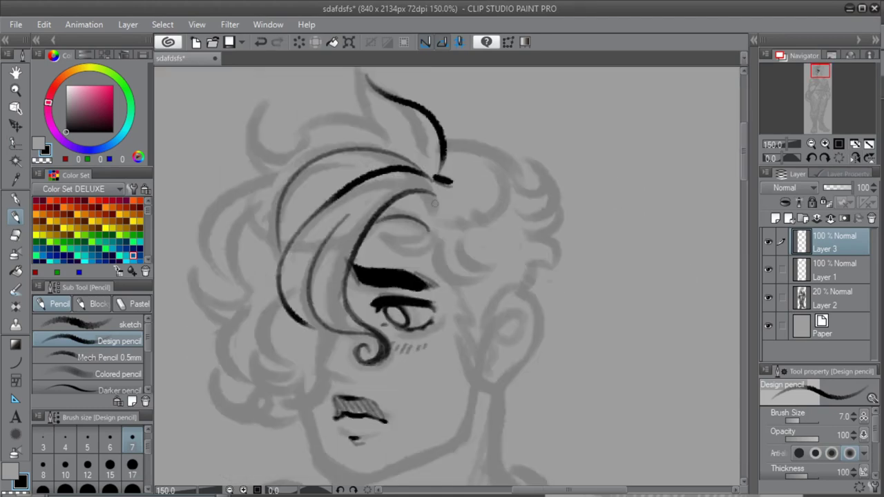
- Ink the small curl on the forehead and shade the inner strands of the forelock with tapered strokes
{"action": "key", "text": "h"}
{"action": "left_click_drag", "start_coordinate": [449, 202], "coordinate": [508, 238]}
{"action": "key", "text": "h"}
{"action": "mouse_move", "coordinate": [437, 185]}
{"action": "left_mouse_down"}
{"action": "mouse_move", "coordinate": [349, 224]}
{"action": "mouse_move", "coordinate": [337, 242]}
{"action": "left_mouse_up"}
{"action": "left_click_drag", "start_coordinate": [331, 315], "coordinate": [340, 248]}
{"action": "left_click_drag", "start_coordinate": [315, 297], "coordinate": [377, 338]}
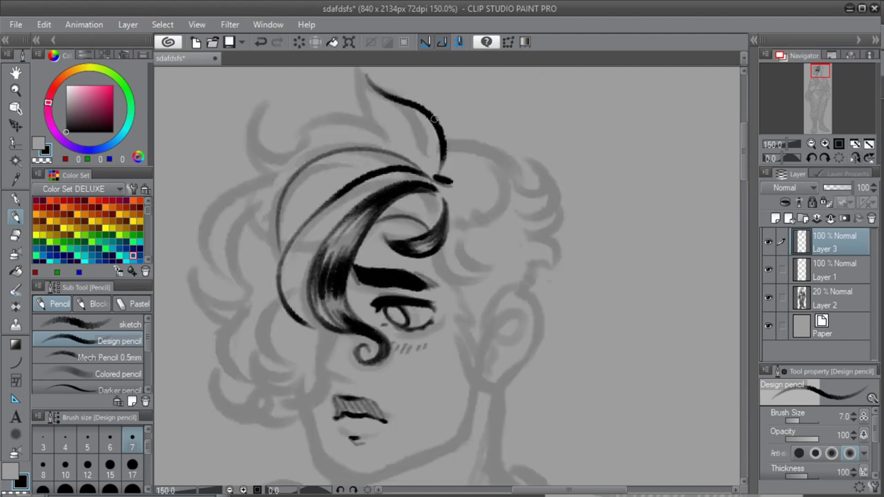
- Fill the outer forelock strands with dense black strokes, leaving thin gaps as highlights
{"action": "left_click_drag", "start_coordinate": [354, 195], "coordinate": [290, 269]}
{"action": "mouse_move", "coordinate": [390, 178]}
{"action": "left_mouse_down"}
{"action": "mouse_move", "coordinate": [296, 271]}
{"action": "mouse_move", "coordinate": [288, 329]}
{"action": "left_mouse_up"}
{"action": "left_click_drag", "start_coordinate": [418, 166], "coordinate": [321, 200]}
{"action": "left_click_drag", "start_coordinate": [413, 163], "coordinate": [308, 186]}
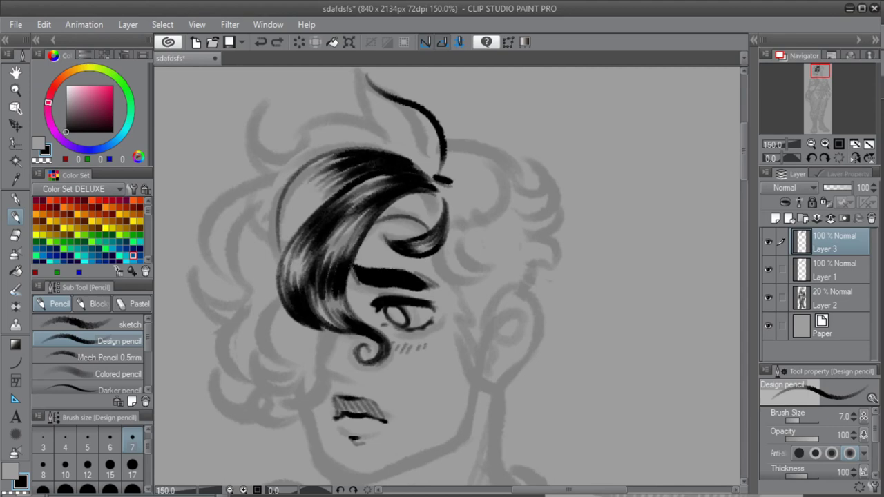
{"action": "left_click_drag", "start_coordinate": [354, 159], "coordinate": [280, 242]}
{"action": "left_click_drag", "start_coordinate": [329, 190], "coordinate": [279, 250]}
{"action": "left_click_drag", "start_coordinate": [300, 173], "coordinate": [279, 254]}
- Shade the forehead curl up to the parting, enlarge the brush to 12, and return it to 7
{"action": "left_click_drag", "start_coordinate": [440, 201], "coordinate": [378, 228]}
{"action": "key", "text": "h"}
{"action": "key", "text": "]"}
{"action": "key", "text": "]"}
{"action": "key", "text": "]"}
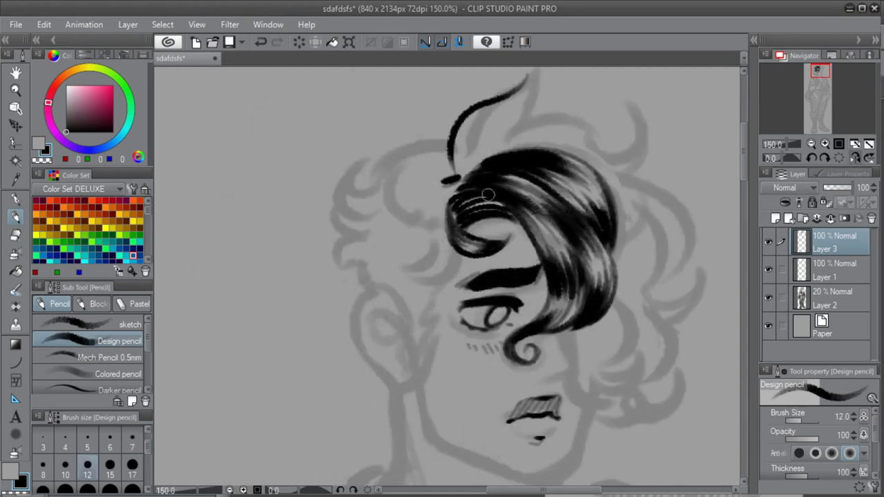
{"action": "key", "text": "["}
{"action": "key", "text": "["}
{"action": "key", "text": "["}
- Close the outline of the upright tuft and try curl lines at the temple, undoing the unwanted strokes
{"action": "left_click_drag", "start_coordinate": [526, 73], "coordinate": [520, 132]}
{"action": "left_click_drag", "start_coordinate": [448, 152], "coordinate": [423, 230]}
{"action": "key", "text": "ctrl+z"}
{"action": "mouse_move", "coordinate": [413, 231]}
{"action": "left_mouse_down"}
{"action": "mouse_move", "coordinate": [437, 238]}
{"action": "mouse_move", "coordinate": [446, 285]}
{"action": "mouse_move", "coordinate": [433, 258]}
{"action": "left_mouse_up"}
{"action": "key", "text": "ctrl+z"}
{"action": "key", "text": "ctrl+z"}
- Ink the outlines of the small curls at the back of the head
{"action": "left_click_drag", "start_coordinate": [352, 165], "coordinate": [372, 193]}
{"action": "left_click_drag", "start_coordinate": [370, 162], "coordinate": [365, 239]}
{"action": "left_click_drag", "start_coordinate": [363, 238], "coordinate": [343, 272]}
{"action": "key", "text": "ctrl+z"}
- Shade the upright tuft and the temple curl with black strokes, leaving highlights
{"action": "mouse_move", "coordinate": [456, 171]}
{"action": "left_mouse_down"}
{"action": "mouse_move", "coordinate": [487, 125]}
{"action": "mouse_move", "coordinate": [504, 133]}
{"action": "left_mouse_up"}
{"action": "left_click_drag", "start_coordinate": [525, 91], "coordinate": [499, 127]}
{"action": "left_click_drag", "start_coordinate": [451, 163], "coordinate": [403, 191]}
{"action": "mouse_move", "coordinate": [448, 174]}
{"action": "left_mouse_down"}
{"action": "mouse_move", "coordinate": [419, 202]}
{"action": "mouse_move", "coordinate": [429, 206]}
{"action": "left_mouse_up"}
{"action": "left_click_drag", "start_coordinate": [409, 222], "coordinate": [450, 225]}
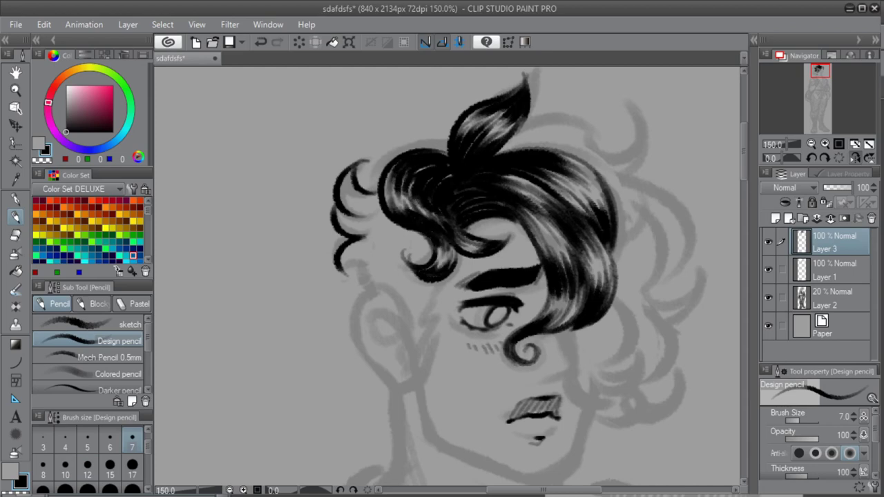
- Ink the tapered sideburn in front of the ear and the outline of the nose
{"action": "key", "text": "h"}
{"action": "left_click_drag", "start_coordinate": [379, 217], "coordinate": [345, 259]}
{"action": "left_click_drag", "start_coordinate": [457, 285], "coordinate": [477, 373]}
{"action": "key", "text": "h"}
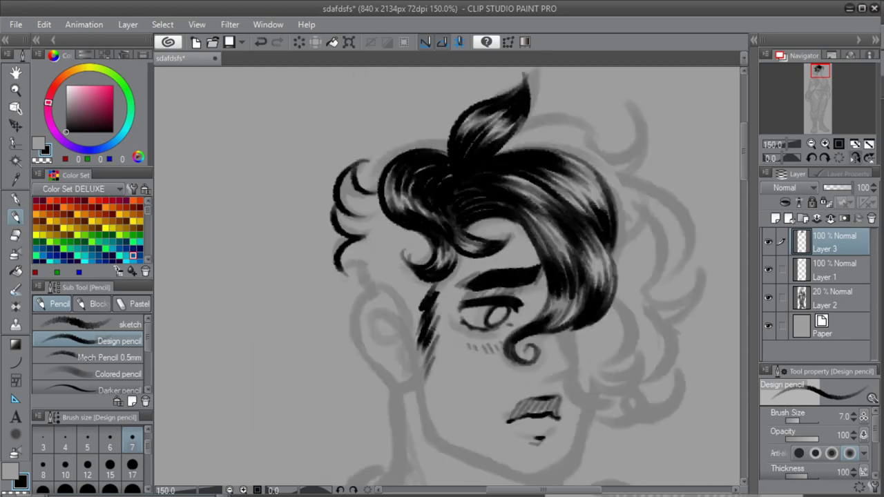
{"action": "key", "text": "h"}
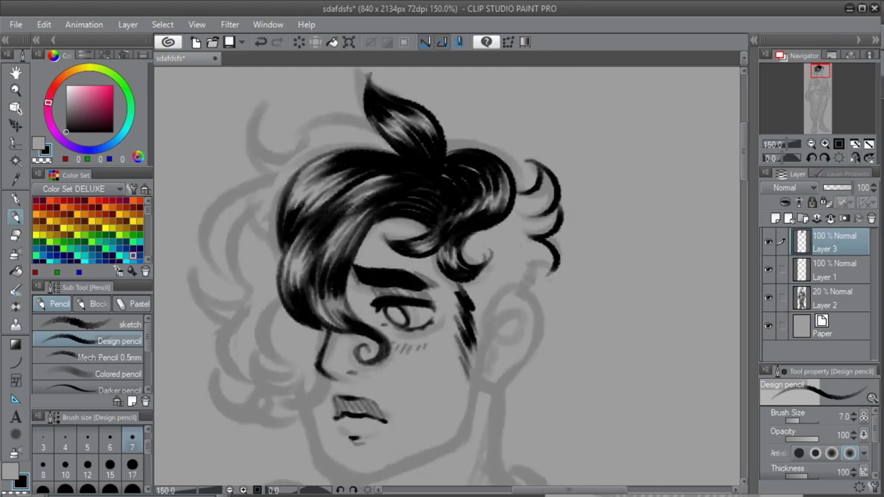
- Ink the outlines of the loose curls hanging beside the forelock and above it on the face's far side
{"action": "left_click_drag", "start_coordinate": [278, 296], "coordinate": [278, 364]}
{"action": "left_click_drag", "start_coordinate": [262, 372], "coordinate": [321, 377]}
{"action": "mouse_move", "coordinate": [257, 119]}
{"action": "left_mouse_down"}
{"action": "mouse_move", "coordinate": [302, 135]}
{"action": "mouse_move", "coordinate": [291, 170]}
{"action": "left_mouse_up"}
{"action": "left_click_drag", "start_coordinate": [377, 132], "coordinate": [297, 150]}
{"action": "left_click_drag", "start_coordinate": [274, 177], "coordinate": [233, 278]}
{"action": "mouse_move", "coordinate": [283, 192]}
{"action": "left_mouse_down"}
{"action": "mouse_move", "coordinate": [202, 270]}
{"action": "mouse_move", "coordinate": [259, 411]}
{"action": "left_mouse_up"}
{"action": "left_click_drag", "start_coordinate": [395, 152], "coordinate": [339, 145]}
{"action": "key", "text": "h"}
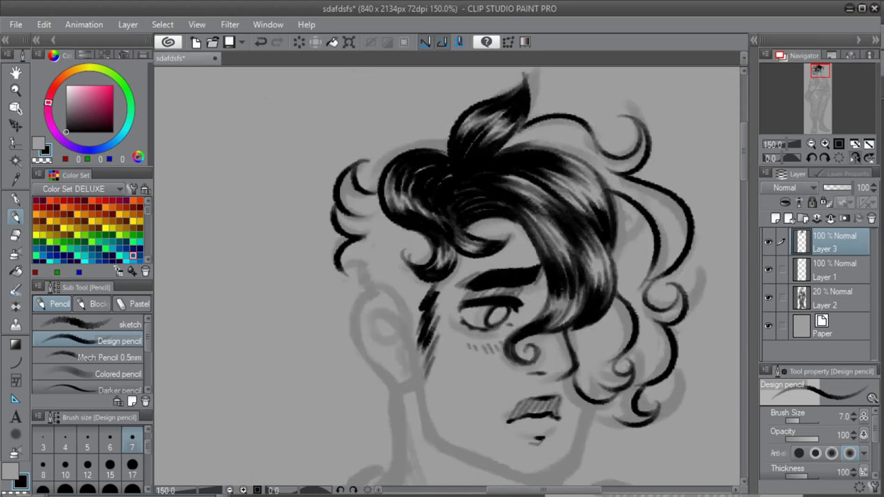
- Shade the top lock between the upright tuft and the far-side curl, leaving highlights
{"action": "left_click_drag", "start_coordinate": [495, 153], "coordinate": [564, 123]}
{"action": "left_click_drag", "start_coordinate": [555, 134], "coordinate": [611, 188]}
{"action": "left_click_drag", "start_coordinate": [649, 124], "coordinate": [576, 173]}
{"action": "mouse_move", "coordinate": [545, 138]}
{"action": "left_mouse_down"}
{"action": "mouse_move", "coordinate": [589, 126]}
{"action": "mouse_move", "coordinate": [579, 134]}
{"action": "left_mouse_up"}
{"action": "key", "text": "h"}
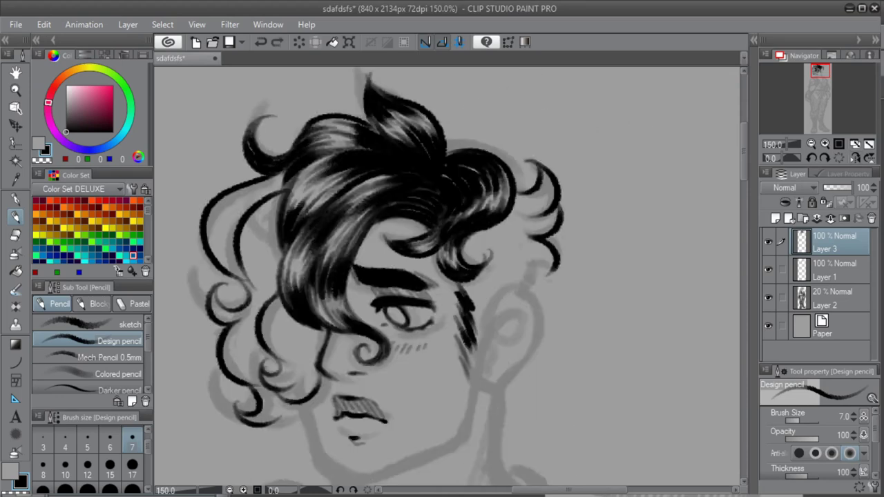
- Shade the large wavy lock beside the forelock and clean up its strands with transparent strokes
{"action": "mouse_move", "coordinate": [277, 184]}
{"action": "left_mouse_down"}
{"action": "mouse_move", "coordinate": [208, 227]}
{"action": "mouse_move", "coordinate": [210, 277]}
{"action": "mouse_move", "coordinate": [246, 271]}
{"action": "left_mouse_up"}
{"action": "left_click_drag", "start_coordinate": [260, 218], "coordinate": [244, 310]}
{"action": "left_click_drag", "start_coordinate": [271, 261], "coordinate": [247, 317]}
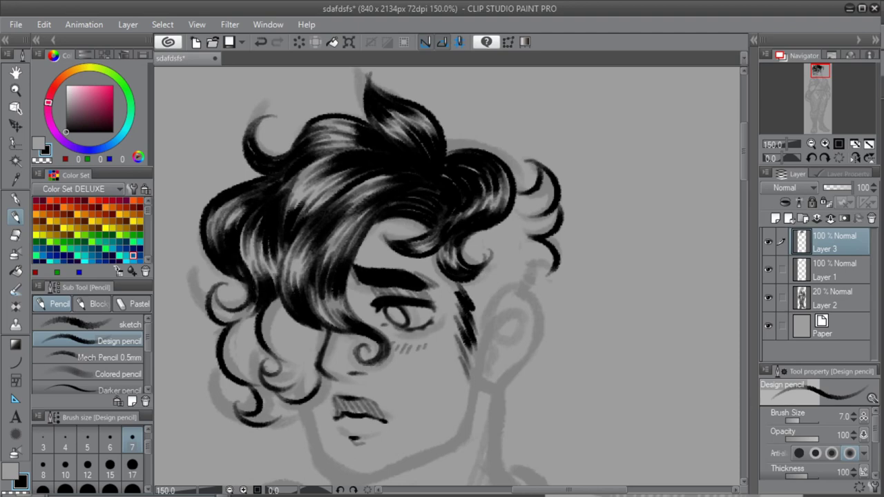
{"action": "key", "text": "c"}
{"action": "key", "text": "ctrl+z"}
{"action": "mouse_move", "coordinate": [204, 205]}
{"action": "left_mouse_down"}
{"action": "mouse_move", "coordinate": [223, 278]}
{"action": "mouse_move", "coordinate": [265, 330]}
{"action": "left_mouse_up"}
{"action": "key", "text": "c"}
- Shade the lower curls hanging beside the cheek, leaving thin highlights
{"action": "left_click_drag", "start_coordinate": [283, 302], "coordinate": [276, 335]}
{"action": "mouse_move", "coordinate": [262, 365]}
{"action": "left_mouse_down"}
{"action": "mouse_move", "coordinate": [284, 385]}
{"action": "mouse_move", "coordinate": [282, 368]}
{"action": "left_mouse_up"}
{"action": "left_click_drag", "start_coordinate": [313, 387], "coordinate": [269, 378]}
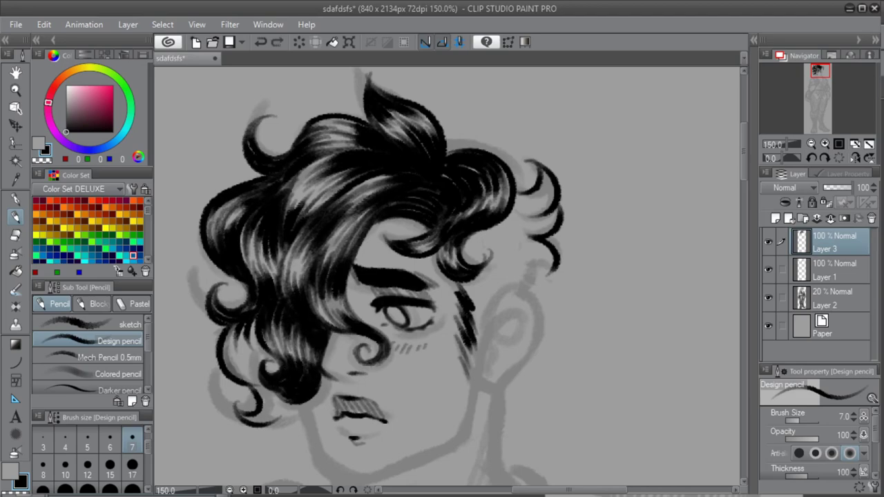
{"action": "left_click_drag", "start_coordinate": [280, 350], "coordinate": [229, 381]}
{"action": "left_click_drag", "start_coordinate": [257, 315], "coordinate": [241, 362]}
- Ink the tip of the nose and the front contour of the face down to the chin
{"action": "scroll", "coordinate": [256, 269], "scroll_direction": "up", "scroll_amount": 3}
{"action": "key", "text": "h"}
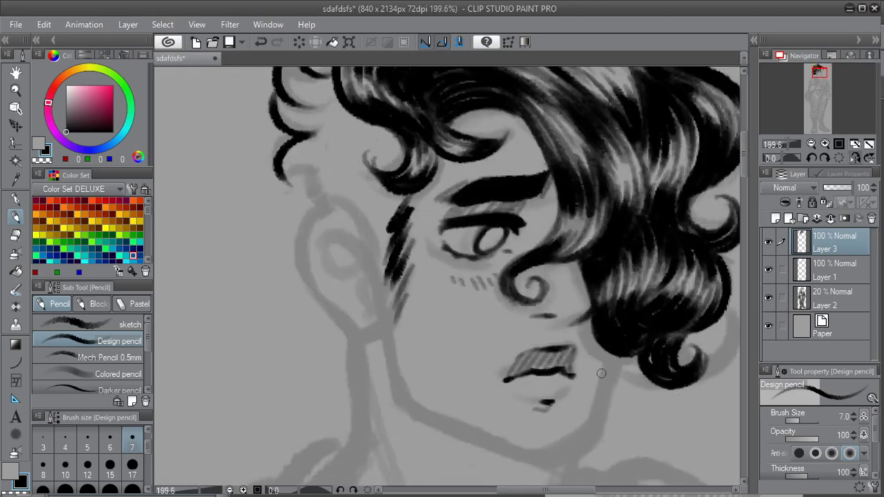
{"action": "left_click_drag", "start_coordinate": [575, 323], "coordinate": [569, 330]}
{"action": "key", "text": "h"}
{"action": "left_click_drag", "start_coordinate": [277, 358], "coordinate": [337, 453]}
{"action": "left_click_drag", "start_coordinate": [291, 400], "coordinate": [339, 453]}
{"action": "left_click_drag", "start_coordinate": [279, 358], "coordinate": [336, 452]}
{"action": "key", "text": "h"}
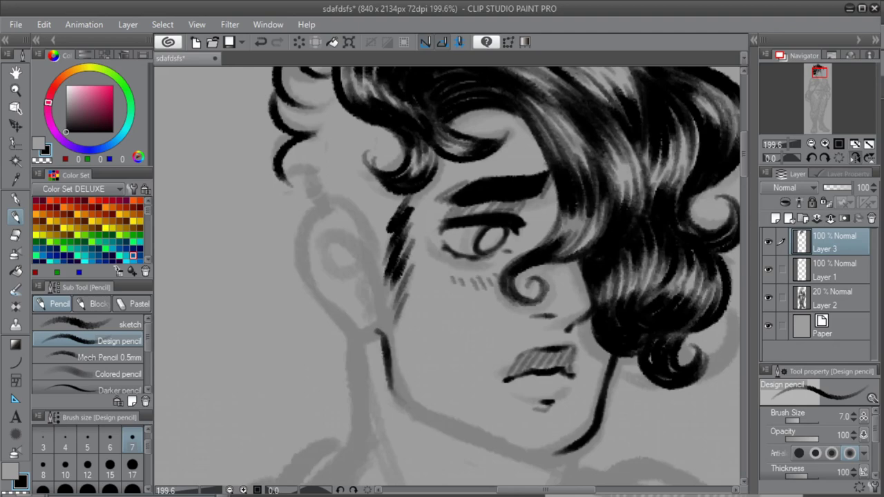
- Ink the jawline from the chin to the ear, clean up its edge, and lower the sketch layer's opacity to 12%
{"action": "left_click_drag", "start_coordinate": [381, 345], "coordinate": [532, 456]}
{"action": "mouse_move", "coordinate": [384, 368]}
{"action": "left_mouse_down"}
{"action": "mouse_move", "coordinate": [411, 419]}
{"action": "mouse_move", "coordinate": [515, 450]}
{"action": "left_mouse_up"}
{"action": "key", "text": "h"}
{"action": "key", "text": "c"}
{"action": "left_click_drag", "start_coordinate": [514, 339], "coordinate": [424, 441]}
{"action": "left_click_drag", "start_coordinate": [508, 361], "coordinate": [495, 409]}
{"action": "key", "text": "c"}
{"action": "left_click_drag", "start_coordinate": [510, 339], "coordinate": [485, 416]}
- Merge the hair layer into Layer 1 and ink the outer contour of the ear down to the lobe
{"action": "key", "text": "ctrl+e"}
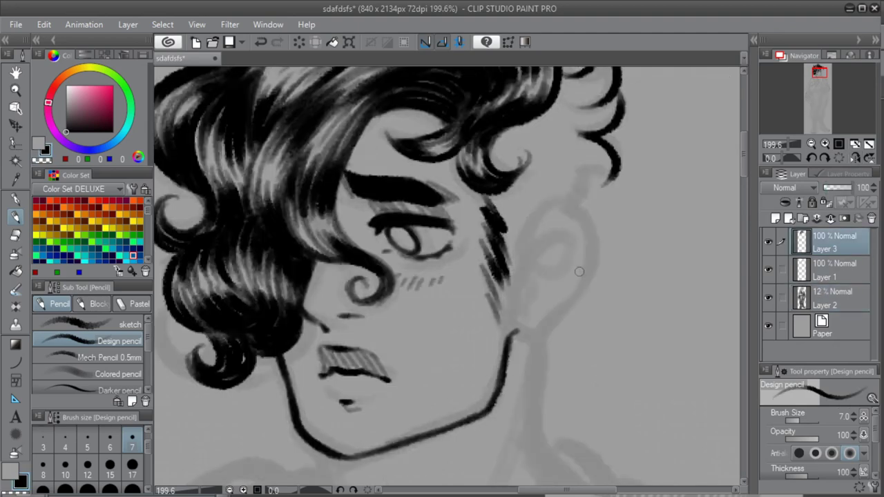
{"action": "key", "text": "h"}
{"action": "left_click_drag", "start_coordinate": [306, 216], "coordinate": [351, 332]}
{"action": "left_click_drag", "start_coordinate": [342, 324], "coordinate": [380, 335]}
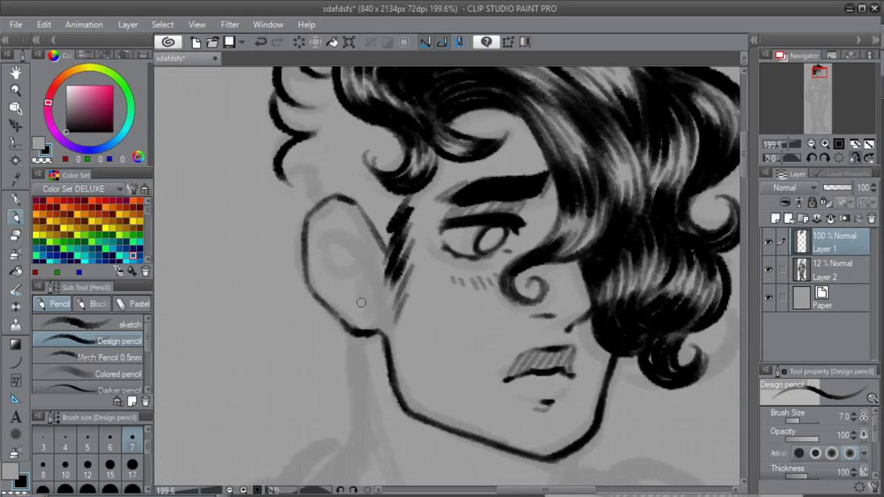
- Ink the curl behind the ear and fill the hair between the temple curl and the ear with black strokes
{"action": "left_click_drag", "start_coordinate": [395, 146], "coordinate": [356, 197]}
{"action": "left_click_drag", "start_coordinate": [368, 180], "coordinate": [396, 254]}
{"action": "left_click_drag", "start_coordinate": [278, 173], "coordinate": [313, 208]}
{"action": "scroll", "coordinate": [446, 276], "scroll_direction": "up", "scroll_amount": 3}
{"action": "left_click_drag", "start_coordinate": [388, 228], "coordinate": [346, 287]}
{"action": "left_click_drag", "start_coordinate": [395, 239], "coordinate": [363, 304]}
- Shade the lower curl behind the ear with tapered black strokes, leaving highlights
{"action": "left_click_drag", "start_coordinate": [279, 272], "coordinate": [312, 307]}
{"action": "mouse_move", "coordinate": [352, 241]}
{"action": "left_mouse_down"}
{"action": "mouse_move", "coordinate": [324, 292]}
{"action": "mouse_move", "coordinate": [333, 296]}
{"action": "left_mouse_up"}
{"action": "mouse_move", "coordinate": [312, 231]}
{"action": "left_mouse_down"}
{"action": "mouse_move", "coordinate": [365, 220]}
{"action": "mouse_move", "coordinate": [305, 251]}
{"action": "left_mouse_up"}
{"action": "left_click_drag", "start_coordinate": [276, 256], "coordinate": [312, 308]}
{"action": "left_click_drag", "start_coordinate": [339, 239], "coordinate": [309, 300]}
{"action": "mouse_move", "coordinate": [285, 258]}
{"action": "left_mouse_down"}
{"action": "mouse_move", "coordinate": [319, 306]}
{"action": "mouse_move", "coordinate": [304, 316]}
{"action": "left_mouse_up"}
{"action": "left_click_drag", "start_coordinate": [332, 231], "coordinate": [290, 247]}
- Shade the upper curls at the back of the head and blend them into the temple hair
{"action": "left_click_drag", "start_coordinate": [302, 144], "coordinate": [288, 173]}
{"action": "mouse_move", "coordinate": [285, 158]}
{"action": "left_mouse_down"}
{"action": "mouse_move", "coordinate": [318, 202]}
{"action": "mouse_move", "coordinate": [312, 194]}
{"action": "left_mouse_up"}
{"action": "left_click_drag", "start_coordinate": [276, 193], "coordinate": [316, 226]}
{"action": "left_click_drag", "start_coordinate": [375, 213], "coordinate": [283, 227]}
{"action": "left_click_drag", "start_coordinate": [295, 153], "coordinate": [324, 138]}
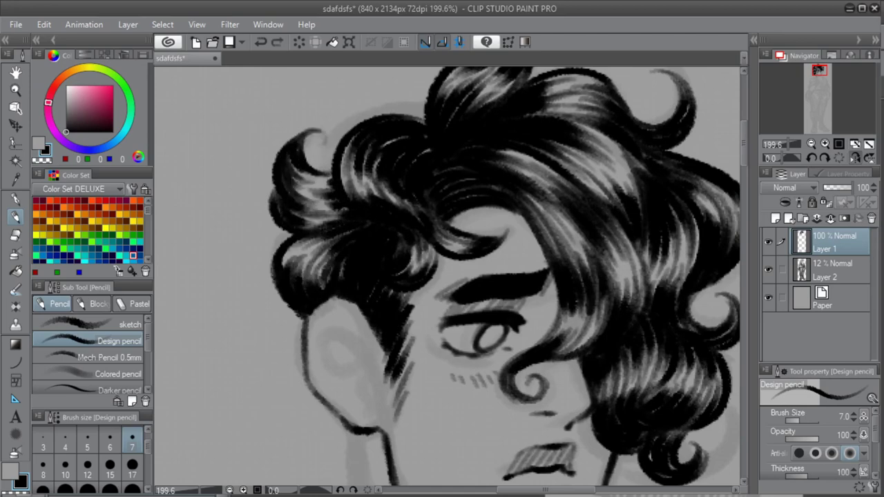
- Add a small pointed tuft behind the upright one on the crown and shade it
{"action": "scroll", "coordinate": [294, 228], "scroll_direction": "down", "scroll_amount": 1}
{"action": "key", "text": "h"}
{"action": "left_click_drag", "start_coordinate": [390, 221], "coordinate": [444, 198]}
{"action": "mouse_move", "coordinate": [450, 207]}
{"action": "left_mouse_down"}
{"action": "mouse_move", "coordinate": [398, 232]}
{"action": "mouse_move", "coordinate": [417, 198]}
{"action": "left_mouse_up"}
{"action": "left_click_drag", "start_coordinate": [394, 231], "coordinate": [421, 206]}
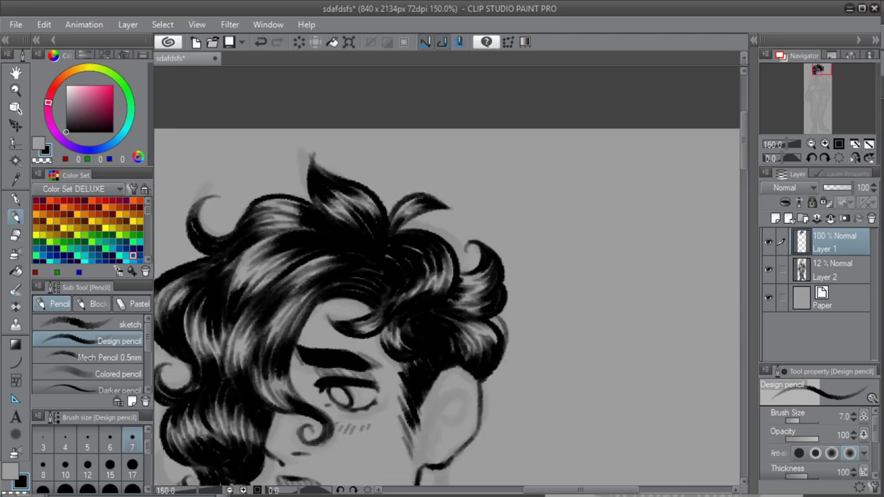
- Touch up the upright tuft's edge and ink the inner folds of the ear
{"action": "left_click_drag", "start_coordinate": [308, 202], "coordinate": [331, 148]}
{"action": "left_click_drag", "start_coordinate": [310, 319], "coordinate": [498, 213]}
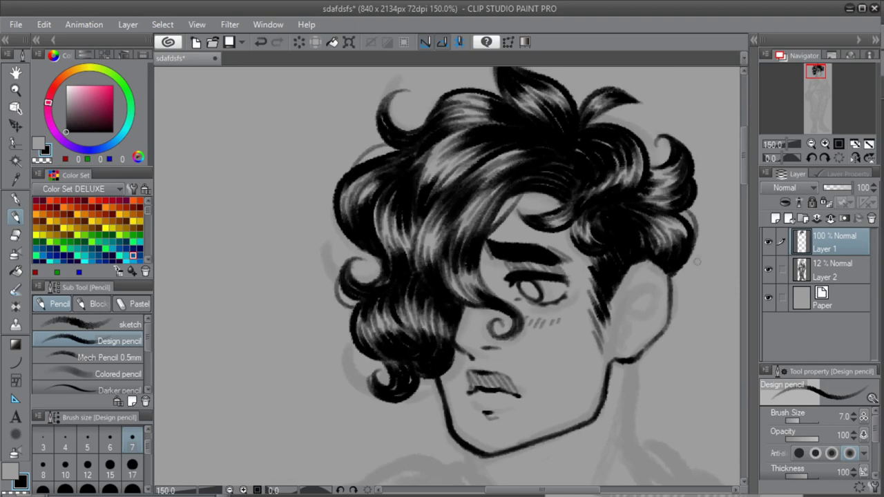
{"action": "key", "text": "h"}
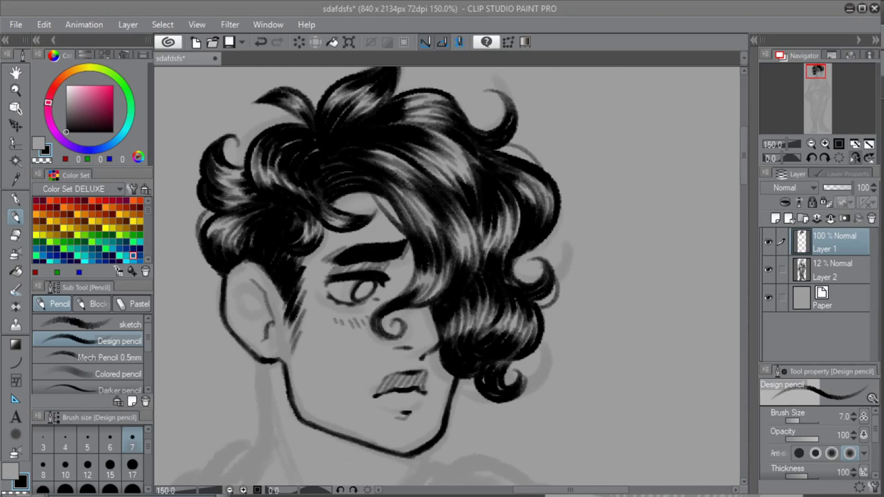
- Ink the back line of the neck from the base of the ear down toward the shoulder
{"action": "key", "text": "ctrl+minus"}
{"action": "key", "text": "ctrl+t"}
{"action": "key", "text": "Return"}
{"action": "key", "text": "ctrl+plus"}
{"action": "key", "text": "ctrl+plus"}
{"action": "left_click_drag", "start_coordinate": [266, 279], "coordinate": [311, 337]}
{"action": "left_click_drag", "start_coordinate": [282, 289], "coordinate": [286, 342]}
{"action": "key", "text": "h"}
{"action": "scroll", "coordinate": [447, 302], "scroll_direction": "up", "scroll_amount": 2}
{"action": "key", "text": "c"}
{"action": "mouse_move", "coordinate": [403, 249]}
{"action": "left_mouse_down"}
{"action": "mouse_move", "coordinate": [438, 275]}
{"action": "mouse_move", "coordinate": [378, 409]}
{"action": "left_mouse_up"}
- Ink a short tapered line for the front of the neck just below the chin
{"action": "key", "text": "c"}
{"action": "key", "text": "c"}
{"action": "key", "text": "c"}
{"action": "key", "text": "ctrl+minus"}
{"action": "key", "text": "ctrl+minus"}
{"action": "scroll", "coordinate": [447, 276], "scroll_direction": "down", "scroll_amount": 3}
{"action": "left_click_drag", "start_coordinate": [402, 251], "coordinate": [400, 259]}
{"action": "left_click_drag", "start_coordinate": [529, 218], "coordinate": [538, 243]}
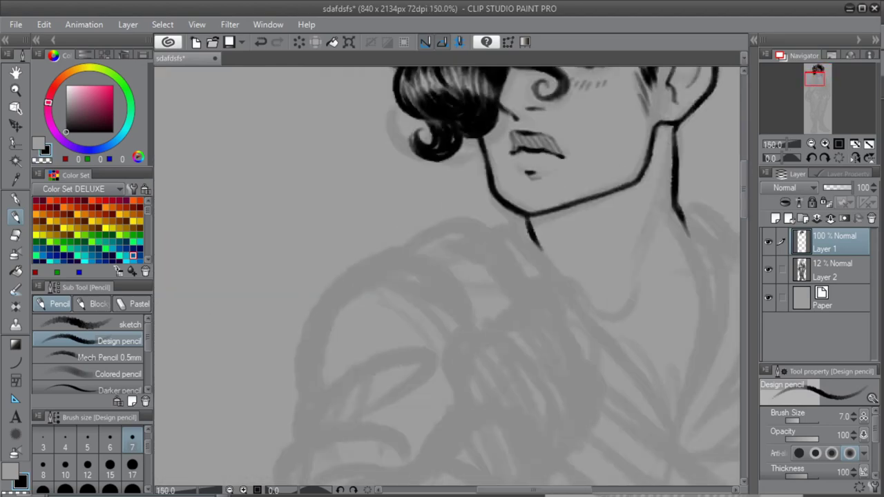
- Create a new layer and sketch the rounded outline of the raised fist and its wrist over the chest
{"action": "key", "text": "h"}
{"action": "key", "text": "ctrl+minus"}
{"action": "key", "text": "ctrl+t"}
{"action": "key", "text": "Return"}
{"action": "key", "text": "ctrl+plus"}
{"action": "key", "text": "ctrl+shift+n"}
{"action": "left_click_drag", "start_coordinate": [533, 350], "coordinate": [455, 409]}
{"action": "left_click_drag", "start_coordinate": [509, 269], "coordinate": [543, 330]}
{"action": "left_click_drag", "start_coordinate": [501, 257], "coordinate": [453, 400]}
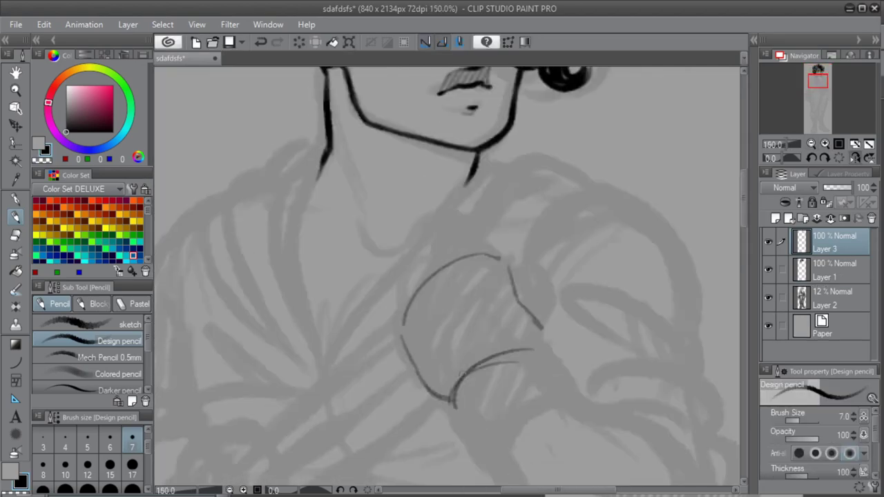
- Finish the construction lines of the raised fist, fade the sketch layer, and make Layer 1 active
{"action": "left_click_drag", "start_coordinate": [521, 299], "coordinate": [550, 333]}
{"action": "left_click_drag", "start_coordinate": [555, 297], "coordinate": [532, 354]}
{"action": "left_click_drag", "start_coordinate": [464, 266], "coordinate": [492, 333]}
{"action": "left_click", "coordinate": [835, 270]}
{"action": "left_click", "coordinate": [835, 242]}
{"action": "left_click", "coordinate": [840, 188]}
{"action": "left_click", "coordinate": [834, 270]}
- Ink the raised fist and wrist outline on Layer 1 and set Layer 3's opacity to 21%
{"action": "mouse_move", "coordinate": [469, 223]}
{"action": "left_mouse_down"}
{"action": "mouse_move", "coordinate": [448, 244]}
{"action": "mouse_move", "coordinate": [449, 258]}
{"action": "mouse_move", "coordinate": [406, 297]}
{"action": "left_mouse_up"}
{"action": "key", "text": "h"}
{"action": "key", "text": "h"}
{"action": "key", "text": "h"}
{"action": "mouse_move", "coordinate": [355, 260]}
{"action": "left_mouse_down"}
{"action": "mouse_move", "coordinate": [346, 321]}
{"action": "mouse_move", "coordinate": [371, 349]}
{"action": "left_mouse_up"}
{"action": "scroll", "coordinate": [442, 276], "scroll_direction": "down", "scroll_amount": 1}
{"action": "scroll", "coordinate": [442, 276], "scroll_direction": "up", "scroll_amount": 2}
{"action": "left_click", "coordinate": [835, 242]}
{"action": "left_click", "coordinate": [829, 188]}
{"action": "left_click", "coordinate": [834, 270]}
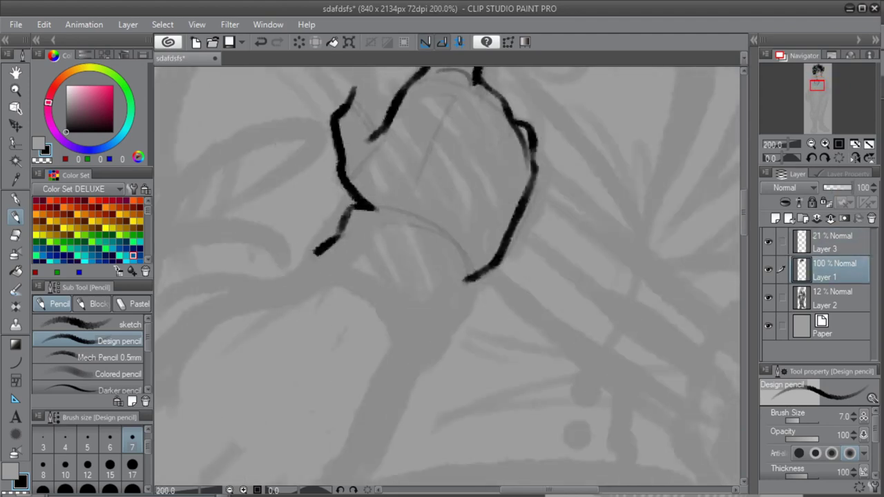
- Ink both edges of the raised forearm from the wrist down and around the elbow
{"action": "key", "text": "h"}
{"action": "mouse_move", "coordinate": [417, 277]}
{"action": "left_mouse_down"}
{"action": "mouse_move", "coordinate": [470, 362]}
{"action": "mouse_move", "coordinate": [578, 257]}
{"action": "left_mouse_up"}
{"action": "mouse_move", "coordinate": [345, 180]}
{"action": "left_mouse_down"}
{"action": "mouse_move", "coordinate": [405, 297]}
{"action": "mouse_move", "coordinate": [542, 401]}
{"action": "left_mouse_up"}
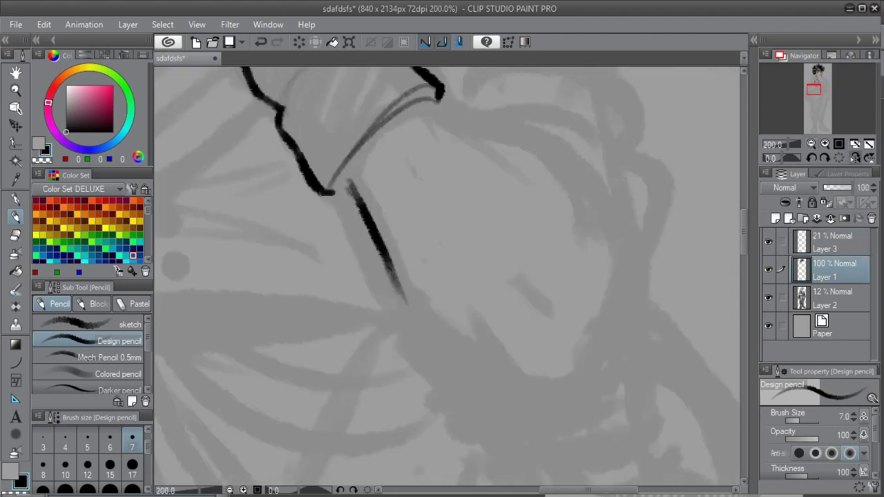
{"action": "key", "text": "h"}
{"action": "left_click_drag", "start_coordinate": [473, 102], "coordinate": [326, 197]}
{"action": "left_click_drag", "start_coordinate": [385, 126], "coordinate": [311, 202]}
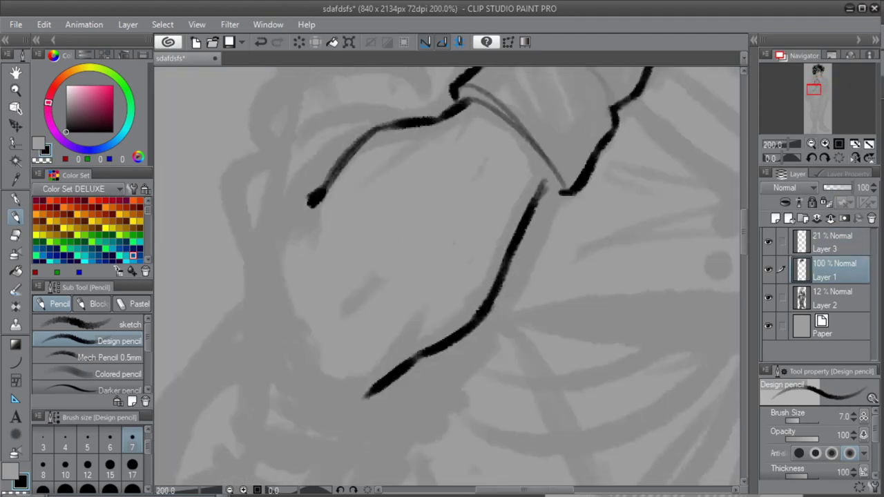
{"action": "scroll", "coordinate": [357, 375], "scroll_direction": "down", "scroll_amount": 4}
{"action": "scroll", "coordinate": [384, 312], "scroll_direction": "up", "scroll_amount": 3}
{"action": "key", "text": "h"}
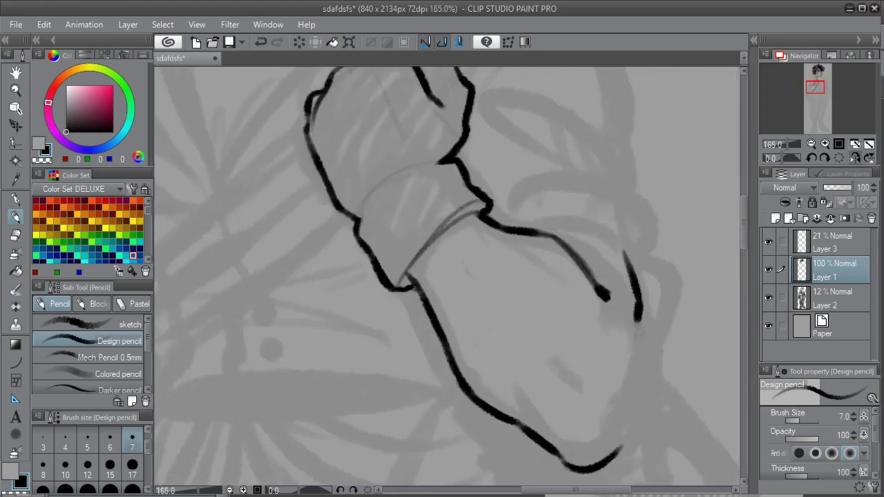
{"action": "left_click_drag", "start_coordinate": [637, 314], "coordinate": [620, 451]}
- Refine the forearm near the elbow and add thin crease lines inside it
{"action": "key", "text": "h"}
{"action": "key", "text": "c"}
{"action": "left_click_drag", "start_coordinate": [246, 366], "coordinate": [284, 463]}
{"action": "left_click_drag", "start_coordinate": [391, 370], "coordinate": [349, 439]}
{"action": "left_click_drag", "start_coordinate": [353, 401], "coordinate": [311, 427]}
- Sketch the lower hand on Layer 3 with its curled fingers and thumb at waist height
{"action": "key", "text": "h"}
{"action": "scroll", "coordinate": [426, 387], "scroll_direction": "down", "scroll_amount": 3}
{"action": "left_click", "coordinate": [833, 243]}
{"action": "mouse_move", "coordinate": [276, 387]}
{"action": "left_mouse_down"}
{"action": "mouse_move", "coordinate": [432, 282]}
{"action": "mouse_move", "coordinate": [415, 335]}
{"action": "left_mouse_up"}
{"action": "scroll", "coordinate": [396, 294], "scroll_direction": "up", "scroll_amount": 3}
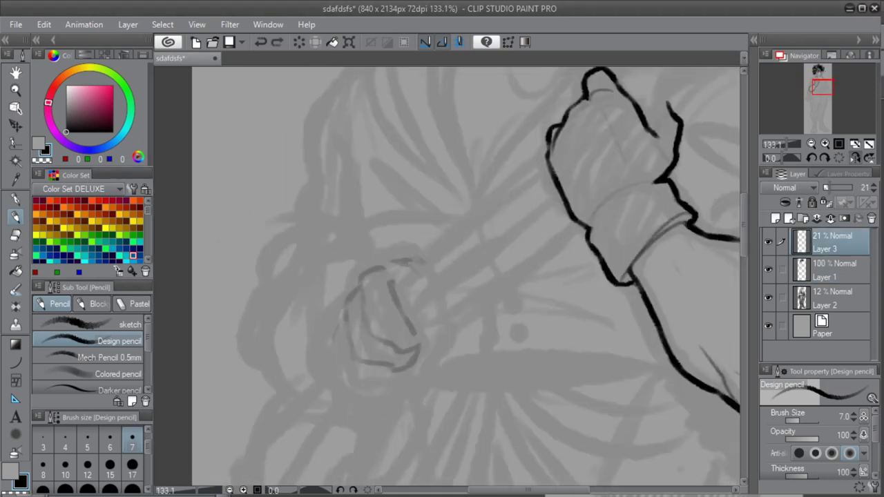
{"action": "key", "text": "h"}
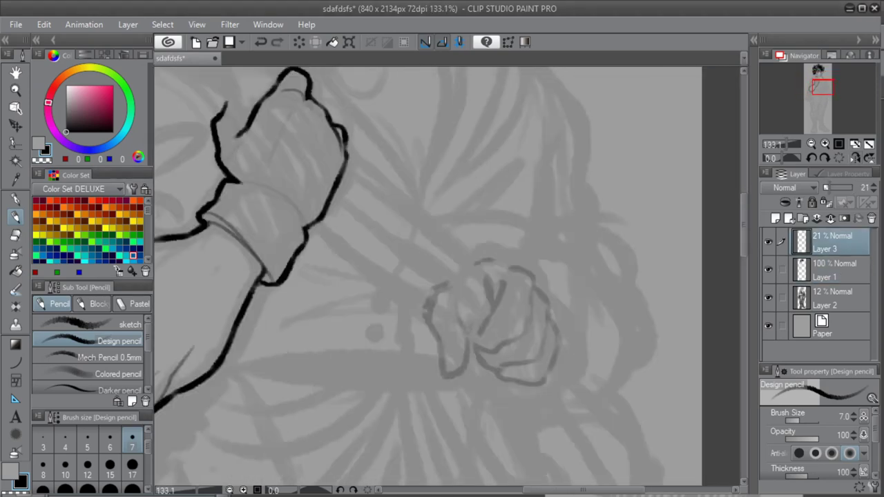
{"action": "key", "text": "h"}
{"action": "scroll", "coordinate": [425, 277], "scroll_direction": "down", "scroll_amount": 5}
- Select the inked head on Layer 1, adjust its placement with a transform, deselect it, and save the file
{"action": "left_click", "coordinate": [835, 270]}
{"action": "key", "text": "m"}
{"action": "key", "text": "ctrl+shift+t"}
{"action": "left_click_drag", "start_coordinate": [385, 91], "coordinate": [582, 279]}
{"action": "key", "text": "Return"}
{"action": "key", "text": "ctrl+d"}
{"action": "key", "text": "h"}
{"action": "scroll", "coordinate": [476, 431], "scroll_direction": "up", "scroll_amount": 4}
{"action": "key", "text": "ctrl+s"}
- Ink the lower hand's outline, thumb and curled finger lines on Layer 1 with the Design pencil
{"action": "key", "text": "h"}
{"action": "key", "text": "p"}
{"action": "left_click_drag", "start_coordinate": [363, 300], "coordinate": [382, 298]}
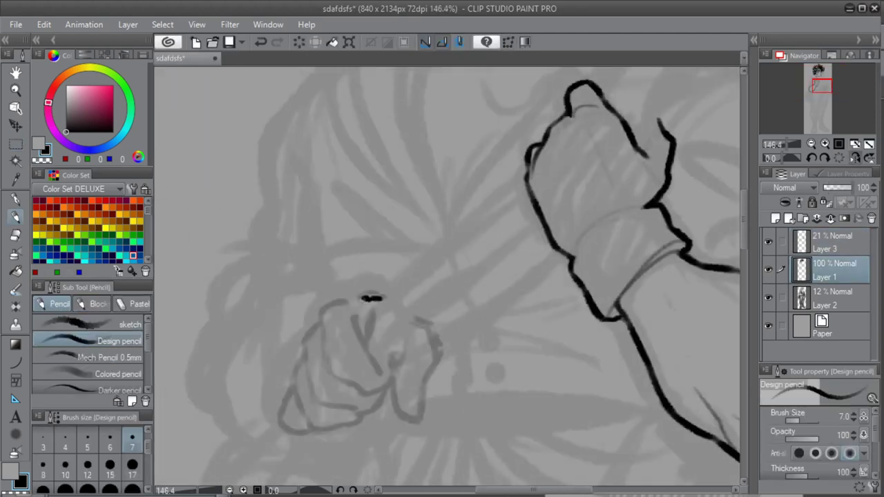
{"action": "key", "text": "h"}
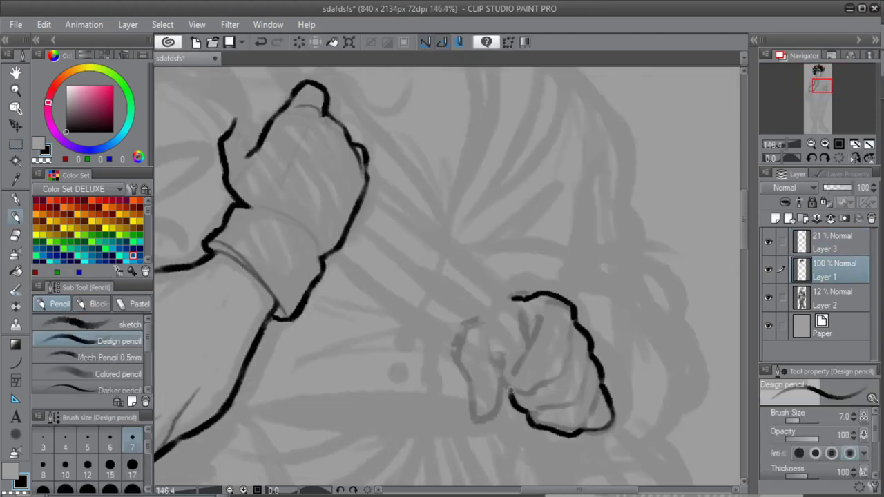
{"action": "key", "text": "h"}
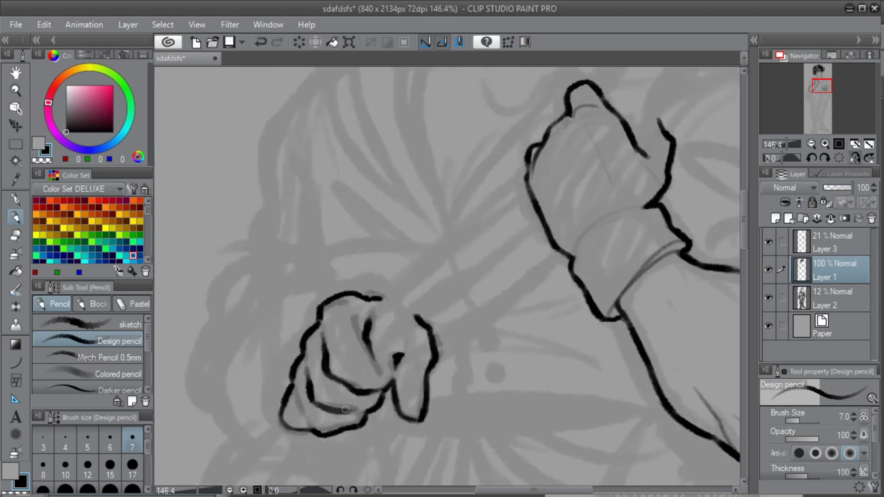
{"action": "scroll", "coordinate": [366, 456], "scroll_direction": "down", "scroll_amount": 4}
{"action": "scroll", "coordinate": [625, 118], "scroll_direction": "up", "scroll_amount": 4}
- Sketch a strip of cloth on Layer 3, stretched between the two hands and flaring out above the raised fist
{"action": "left_click", "coordinate": [833, 242]}
{"action": "left_click_drag", "start_coordinate": [449, 373], "coordinate": [449, 219]}
{"action": "mouse_move", "coordinate": [239, 352]}
{"action": "left_mouse_down"}
{"action": "mouse_move", "coordinate": [261, 408]}
{"action": "mouse_move", "coordinate": [391, 234]}
{"action": "left_mouse_up"}
{"action": "mouse_move", "coordinate": [316, 367]}
{"action": "left_mouse_down"}
{"action": "mouse_move", "coordinate": [437, 287]}
{"action": "mouse_move", "coordinate": [258, 397]}
{"action": "left_mouse_up"}
{"action": "left_click_drag", "start_coordinate": [452, 207], "coordinate": [453, 314]}
{"action": "left_click_drag", "start_coordinate": [490, 241], "coordinate": [613, 182]}
{"action": "mouse_move", "coordinate": [546, 225]}
{"action": "left_mouse_down"}
{"action": "mouse_move", "coordinate": [601, 187]}
{"action": "mouse_move", "coordinate": [517, 275]}
{"action": "left_mouse_up"}
{"action": "left_click_drag", "start_coordinate": [442, 428], "coordinate": [463, 97]}
- Sketch the cloth's loose tail hanging down from beneath the lower hand
{"action": "scroll", "coordinate": [447, 276], "scroll_direction": "down", "scroll_amount": 4}
{"action": "left_click_drag", "start_coordinate": [415, 242], "coordinate": [482, 358]}
{"action": "left_click_drag", "start_coordinate": [333, 364], "coordinate": [280, 434]}
{"action": "left_click_drag", "start_coordinate": [358, 373], "coordinate": [307, 448]}
{"action": "left_click_drag", "start_coordinate": [356, 371], "coordinate": [311, 392]}
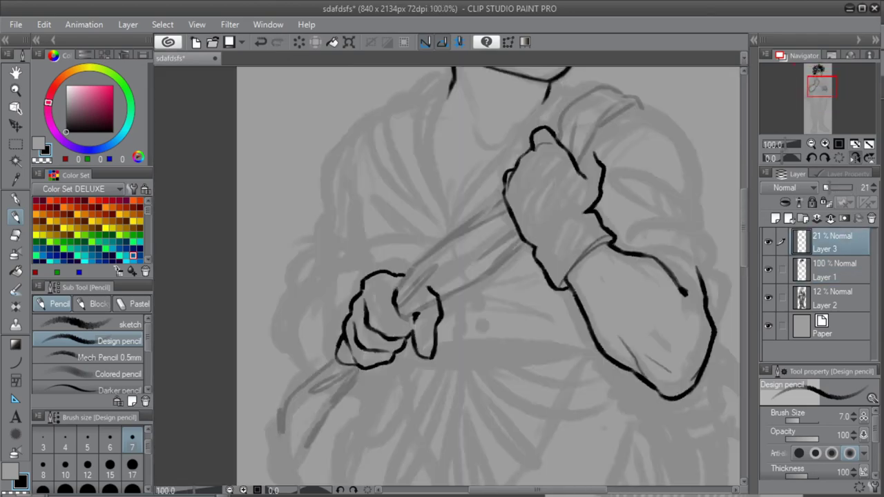
- Ink the outline of the cloth's flared end above the raised fist on Layer 1
{"action": "left_click_drag", "start_coordinate": [442, 359], "coordinate": [389, 190]}
{"action": "left_click", "coordinate": [835, 271]}
{"action": "scroll", "coordinate": [447, 277], "scroll_direction": "up", "scroll_amount": 4}
{"action": "left_click_drag", "start_coordinate": [456, 166], "coordinate": [391, 421]}
{"action": "left_click_drag", "start_coordinate": [426, 197], "coordinate": [553, 105]}
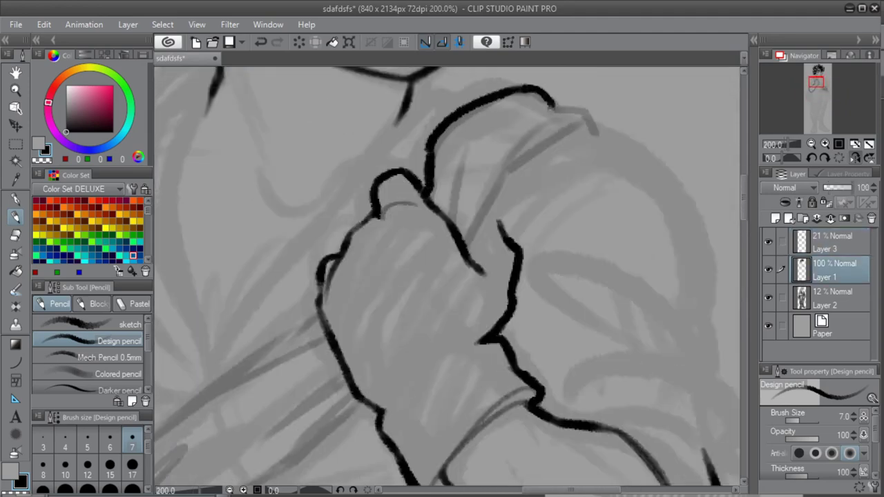
{"action": "left_click_drag", "start_coordinate": [565, 142], "coordinate": [471, 245]}
{"action": "left_click_drag", "start_coordinate": [517, 167], "coordinate": [467, 252]}
{"action": "left_click_drag", "start_coordinate": [583, 123], "coordinate": [507, 167]}
- Add thin fold lines inside the flared cloth end above the fist
{"action": "left_click_drag", "start_coordinate": [462, 143], "coordinate": [450, 221]}
{"action": "left_click_drag", "start_coordinate": [562, 108], "coordinate": [490, 116]}
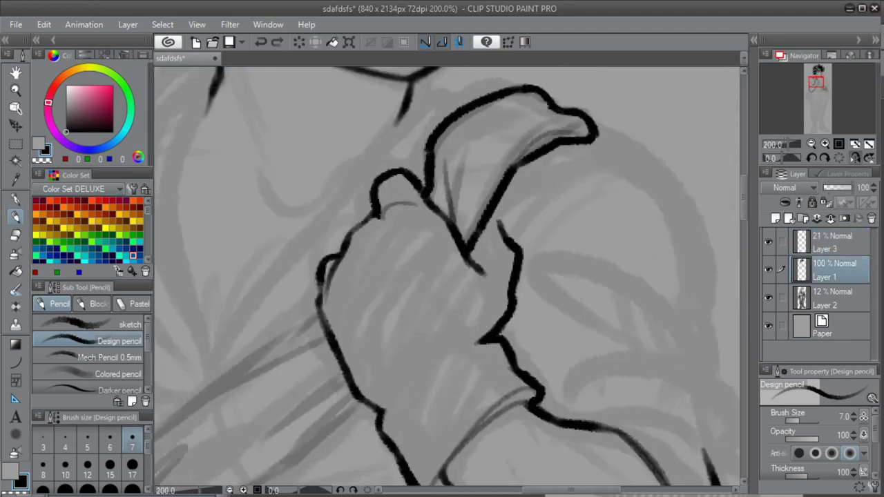
{"action": "left_click_drag", "start_coordinate": [544, 119], "coordinate": [474, 127]}
- Ink the edges of the cloth stretched between the hands and erase the thumb line that overlaps it
{"action": "left_click_drag", "start_coordinate": [539, 373], "coordinate": [315, 146]}
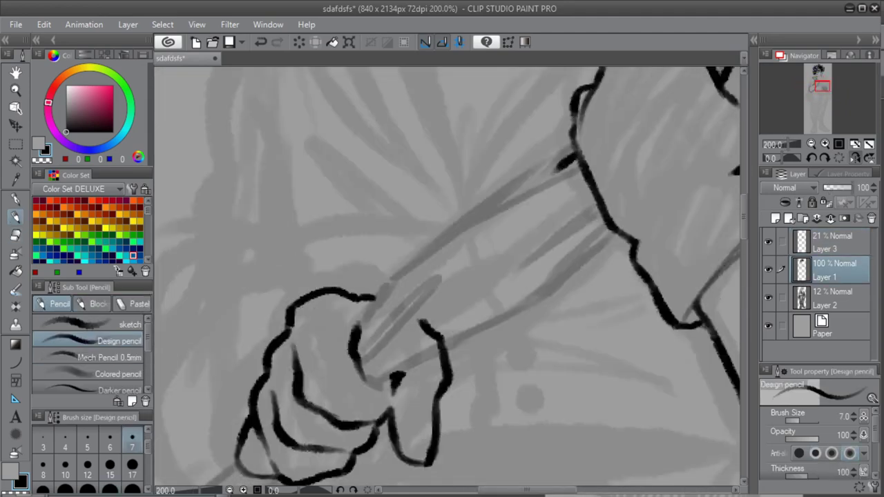
{"action": "mouse_move", "coordinate": [577, 155]}
{"action": "left_mouse_down"}
{"action": "mouse_move", "coordinate": [387, 266]}
{"action": "mouse_move", "coordinate": [357, 356]}
{"action": "left_mouse_up"}
{"action": "key", "text": "c"}
{"action": "left_click_drag", "start_coordinate": [545, 179], "coordinate": [383, 284]}
{"action": "mouse_move", "coordinate": [611, 227]}
{"action": "left_mouse_down"}
{"action": "mouse_move", "coordinate": [519, 308]}
{"action": "mouse_move", "coordinate": [374, 379]}
{"action": "left_mouse_up"}
{"action": "left_click_drag", "start_coordinate": [360, 369], "coordinate": [389, 389]}
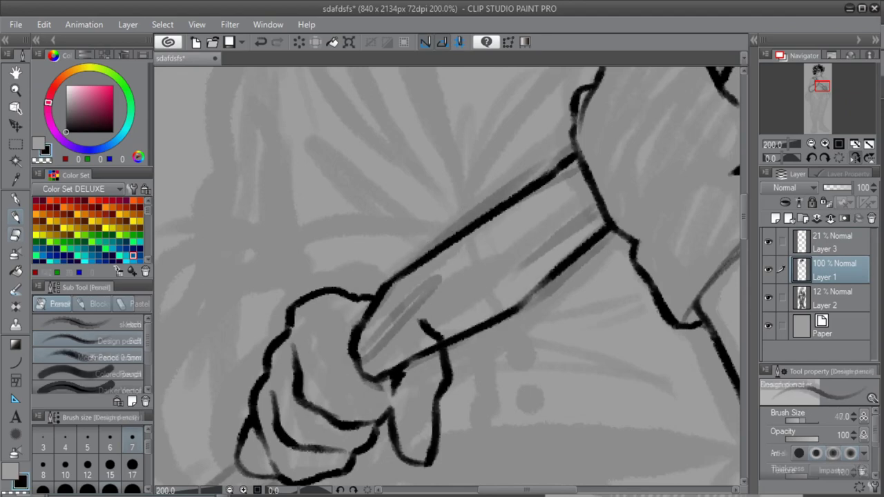
{"action": "key", "text": "e"}
{"action": "left_click_drag", "start_coordinate": [422, 322], "coordinate": [441, 340]}
- Add thin tapered fold lines along the stretched cloth near both hands
{"action": "key", "text": "p"}
{"action": "left_click_drag", "start_coordinate": [585, 172], "coordinate": [488, 225]}
{"action": "left_click_drag", "start_coordinate": [601, 212], "coordinate": [552, 243]}
{"action": "left_click_drag", "start_coordinate": [583, 173], "coordinate": [463, 241]}
{"action": "left_click_drag", "start_coordinate": [360, 367], "coordinate": [444, 273]}
- Ink the shirt's V-shaped neckline on both sides of the neck and clean up its edge below the jaw
{"action": "key", "text": "ctrl+minus"}
{"action": "key", "text": "ctrl+minus"}
{"action": "key", "text": "ctrl+plus"}
{"action": "scroll", "coordinate": [447, 277], "scroll_direction": "up", "scroll_amount": 3}
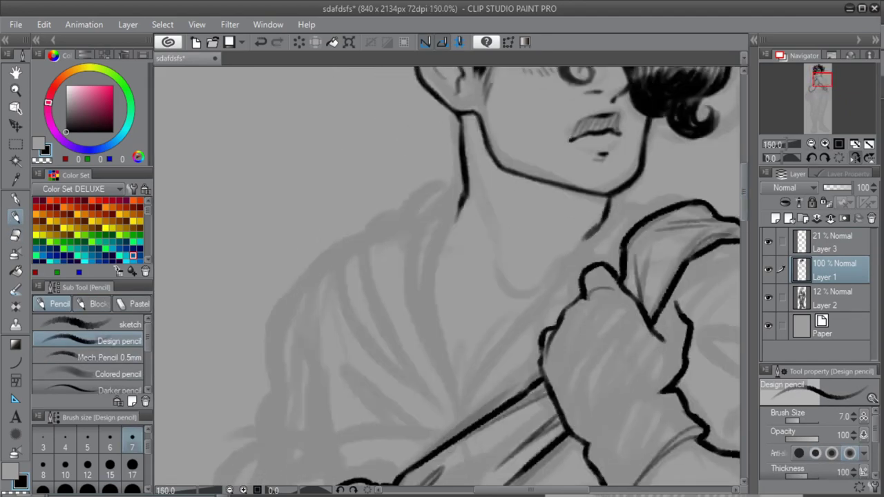
{"action": "left_click_drag", "start_coordinate": [552, 283], "coordinate": [456, 399]}
{"action": "mouse_move", "coordinate": [464, 195]}
{"action": "left_mouse_down"}
{"action": "mouse_move", "coordinate": [446, 206]}
{"action": "mouse_move", "coordinate": [464, 396]}
{"action": "left_mouse_up"}
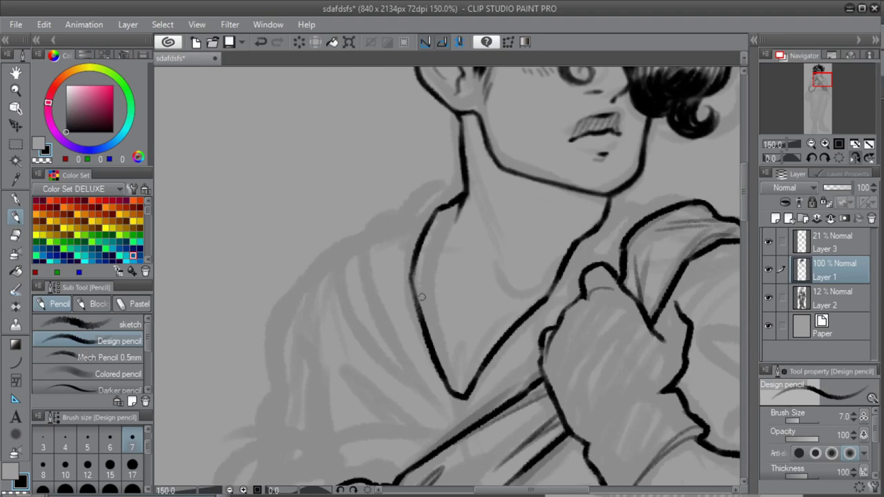
{"action": "key", "text": "c"}
{"action": "left_click_drag", "start_coordinate": [610, 209], "coordinate": [577, 242]}
{"action": "key", "text": "c"}
{"action": "left_click_drag", "start_coordinate": [611, 204], "coordinate": [572, 245]}
- Shade the shadow on the neck directly beneath the chin with fine pencil strokes
{"action": "left_click_drag", "start_coordinate": [536, 183], "coordinate": [604, 207]}
{"action": "left_click_drag", "start_coordinate": [553, 201], "coordinate": [593, 223]}
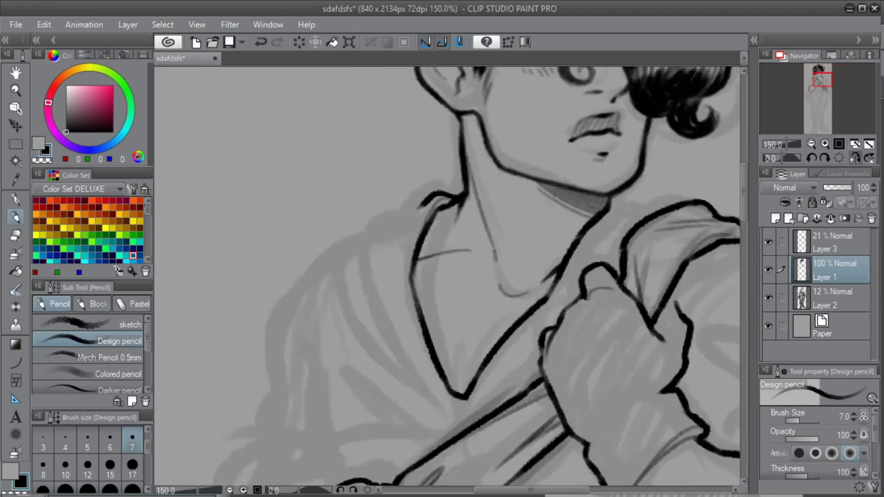
{"action": "left_click_drag", "start_coordinate": [538, 188], "coordinate": [590, 215]}
{"action": "left_click_drag", "start_coordinate": [548, 205], "coordinate": [585, 222]}
- Ink the shirt's shoulder and side on the lower hand's side and add thin folds beside the neckline
{"action": "key", "text": "h"}
{"action": "key", "text": "h"}
{"action": "scroll", "coordinate": [297, 222], "scroll_direction": "down", "scroll_amount": 4}
{"action": "scroll", "coordinate": [291, 271], "scroll_direction": "up", "scroll_amount": 3}
{"action": "left_click_drag", "start_coordinate": [313, 218], "coordinate": [329, 258]}
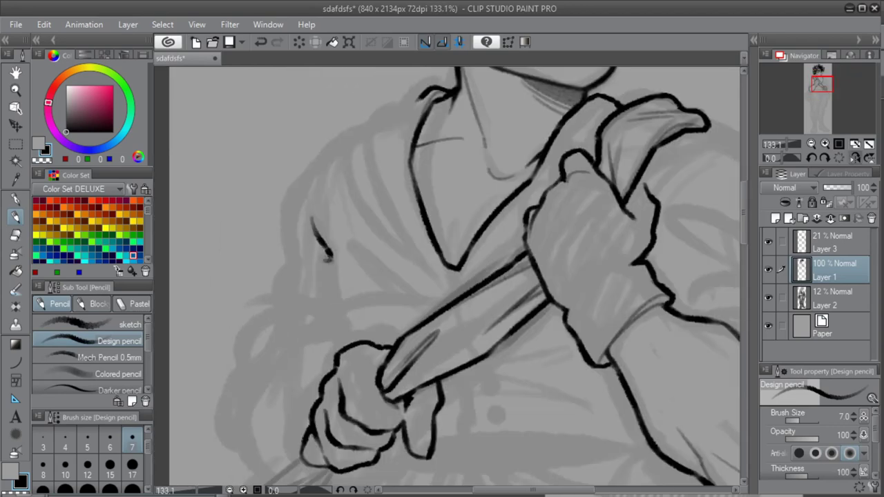
{"action": "left_click_drag", "start_coordinate": [420, 100], "coordinate": [387, 124]}
{"action": "left_click_drag", "start_coordinate": [385, 125], "coordinate": [427, 257]}
{"action": "left_click_drag", "start_coordinate": [373, 150], "coordinate": [416, 242]}
{"action": "mouse_move", "coordinate": [375, 128]}
{"action": "left_mouse_down"}
{"action": "mouse_move", "coordinate": [297, 181]}
{"action": "mouse_move", "coordinate": [282, 297]}
{"action": "left_mouse_up"}
- Ink the raised arm's sleeve from the shoulder to the rolled cuff and add thin fold lines inside it
{"action": "scroll", "coordinate": [332, 207], "scroll_direction": "down", "scroll_amount": 3}
{"action": "key", "text": "h"}
{"action": "scroll", "coordinate": [449, 276], "scroll_direction": "up", "scroll_amount": 2}
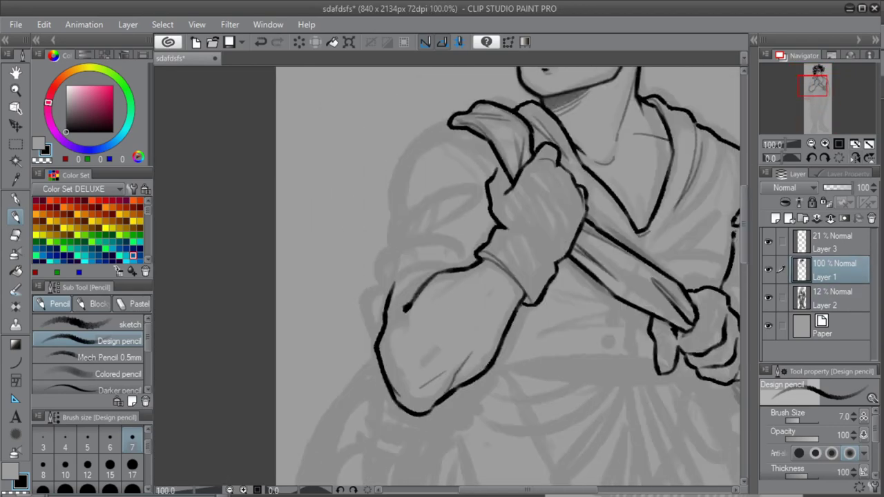
{"action": "left_click_drag", "start_coordinate": [449, 126], "coordinate": [409, 147]}
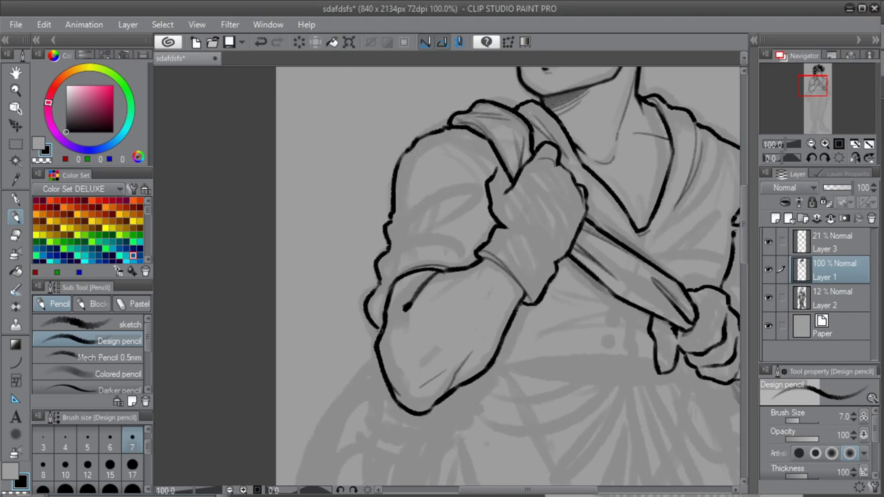
{"action": "left_click_drag", "start_coordinate": [391, 289], "coordinate": [378, 333]}
{"action": "key", "text": "h"}
{"action": "key", "text": "h"}
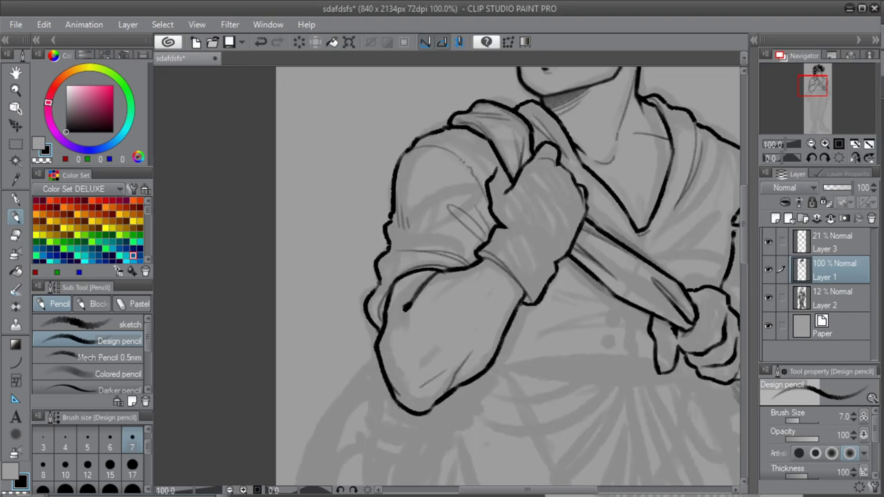
- Ink the waistline from the lower hand to the raised forearm and the shirt's front opening around the cloth
{"action": "key", "text": "h"}
{"action": "key", "text": "h"}
{"action": "key", "text": "h"}
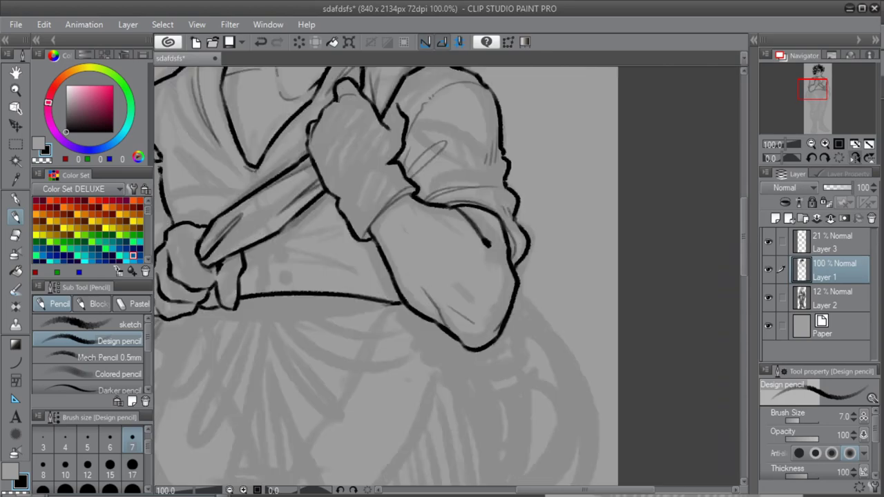
{"action": "key", "text": "x"}
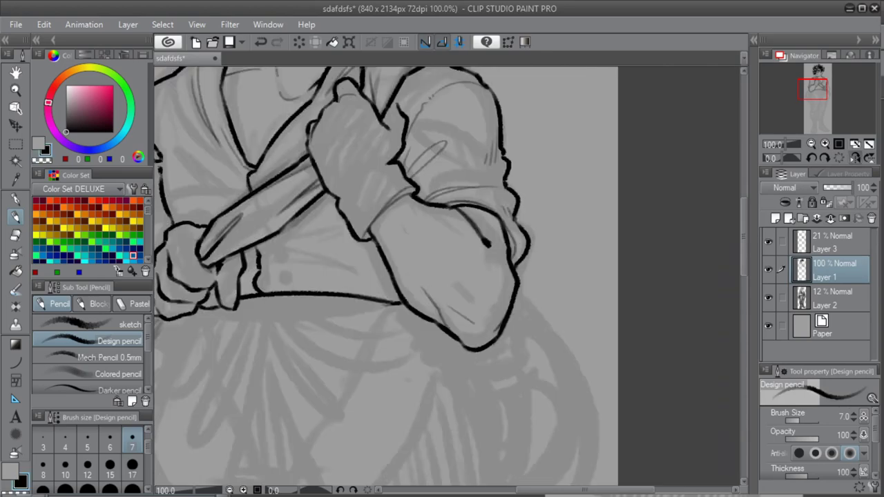
- Sketch a guide line for the lowered arm's forearm and cuff on Layer 3
{"action": "key", "text": "h"}
{"action": "key", "text": "ctrl+minus"}
{"action": "scroll", "coordinate": [447, 276], "scroll_direction": "up", "scroll_amount": 3}
{"action": "key", "text": "h"}
{"action": "left_click", "coordinate": [834, 243]}
{"action": "mouse_move", "coordinate": [380, 281]}
{"action": "left_mouse_down"}
{"action": "mouse_move", "coordinate": [301, 417]}
{"action": "mouse_move", "coordinate": [366, 366]}
{"action": "left_mouse_up"}
- Ink the lowered arm's outer sleeve edge and the curved cuff around the forearm on Layer 1
{"action": "left_click", "coordinate": [834, 271]}
{"action": "key", "text": "h"}
{"action": "key", "text": "h"}
{"action": "left_click_drag", "start_coordinate": [315, 209], "coordinate": [285, 276]}
{"action": "mouse_move", "coordinate": [382, 283]}
{"action": "left_mouse_down"}
{"action": "mouse_move", "coordinate": [341, 368]}
{"action": "mouse_move", "coordinate": [348, 373]}
{"action": "left_mouse_up"}
{"action": "mouse_move", "coordinate": [380, 284]}
{"action": "left_mouse_down"}
{"action": "mouse_move", "coordinate": [273, 379]}
{"action": "mouse_move", "coordinate": [272, 391]}
{"action": "mouse_move", "coordinate": [298, 420]}
{"action": "left_mouse_up"}
{"action": "key", "text": "e"}
{"action": "key", "text": "p"}
{"action": "left_click_drag", "start_coordinate": [284, 276], "coordinate": [270, 366]}
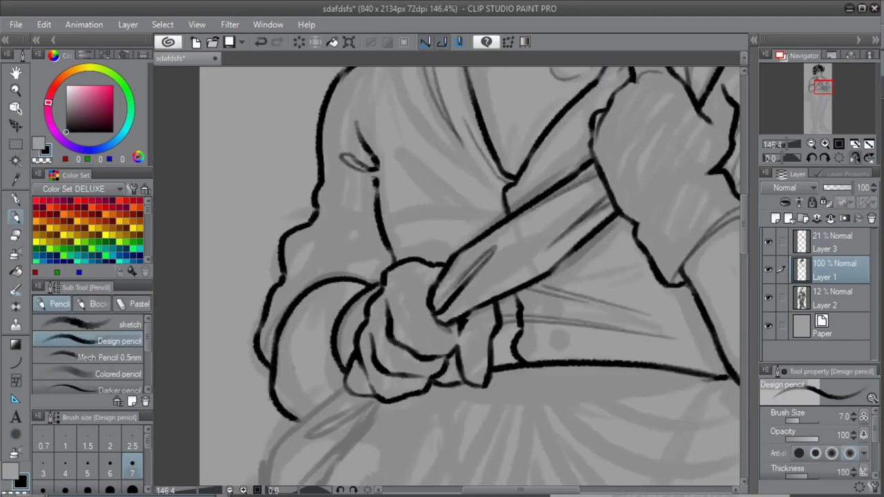
- Add thin fold lines inside the lowered arm's sleeve and save the drawing
{"action": "key", "text": "h"}
{"action": "left_click_drag", "start_coordinate": [513, 272], "coordinate": [579, 261]}
{"action": "left_click_drag", "start_coordinate": [547, 209], "coordinate": [579, 226]}
{"action": "key", "text": "h"}
{"action": "key", "text": "ctrl+minus"}
{"action": "key", "text": "ctrl+minus"}
{"action": "key", "text": "ctrl+plus"}
{"action": "key", "text": "ctrl+plus"}
{"action": "key", "text": "ctrl+s"}
- Clean up the ink around the lowered sleeve with the transparent drawing colour
{"action": "key", "text": "ctrl+plus"}
{"action": "key", "text": "c"}
{"action": "mouse_move", "coordinate": [442, 212]}
{"action": "left_mouse_down"}
{"action": "mouse_move", "coordinate": [421, 254]}
{"action": "mouse_move", "coordinate": [451, 269]}
{"action": "left_mouse_up"}
{"action": "key", "text": "c"}
{"action": "key", "text": "ctrl+minus"}
{"action": "key", "text": "ctrl+minus"}
{"action": "key", "text": "ctrl+minus"}
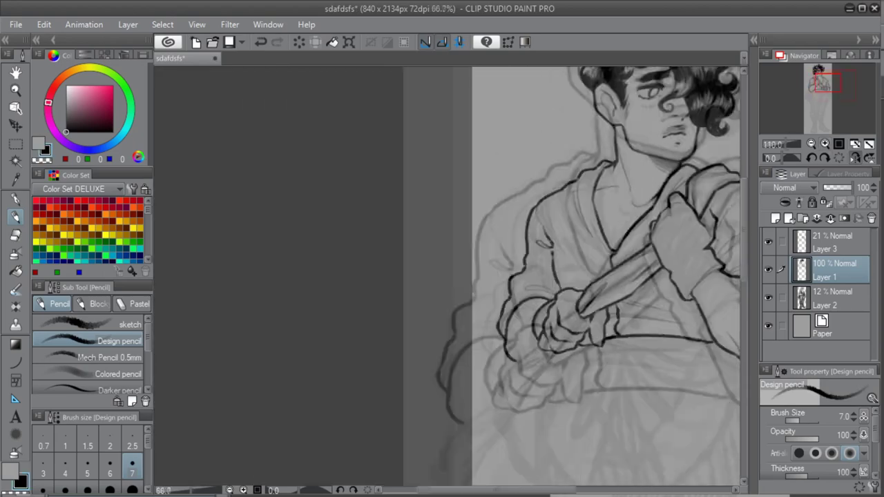
- Draw thin fold lines on the shirt's chest running towards the point of the neckline
{"action": "scroll", "coordinate": [447, 277], "scroll_direction": "up", "scroll_amount": 4}
{"action": "left_click_drag", "start_coordinate": [442, 415], "coordinate": [462, 132]}
{"action": "key", "text": "h"}
{"action": "mouse_move", "coordinate": [335, 219]}
{"action": "left_mouse_down"}
{"action": "mouse_move", "coordinate": [511, 201]}
{"action": "mouse_move", "coordinate": [569, 219]}
{"action": "mouse_move", "coordinate": [337, 220]}
{"action": "left_mouse_up"}
{"action": "key", "text": "ctrl+z"}
{"action": "key", "text": "h"}
{"action": "left_click_drag", "start_coordinate": [415, 187], "coordinate": [465, 364]}
{"action": "left_click_drag", "start_coordinate": [348, 181], "coordinate": [444, 241]}
{"action": "left_click_drag", "start_coordinate": [442, 228], "coordinate": [446, 342]}
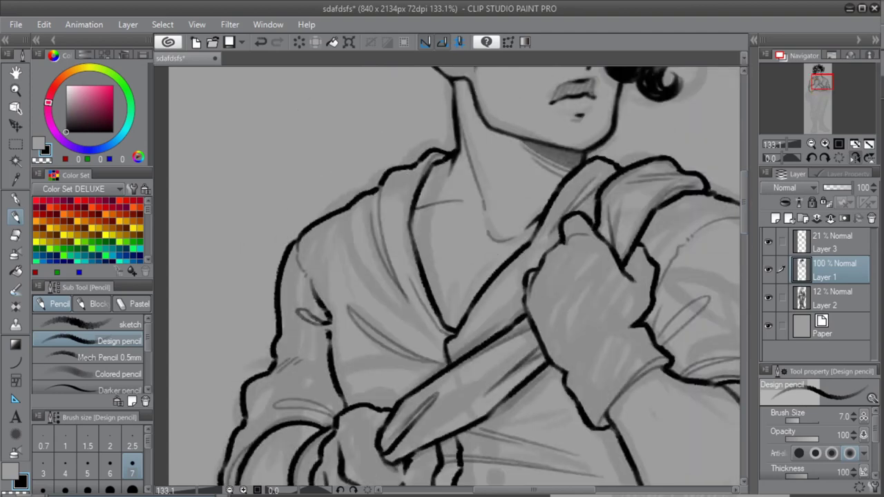
- Ink the waistband's lower edge and the long sides of the pointed flap hanging below it on the raised arm's side
{"action": "left_click_drag", "start_coordinate": [429, 408], "coordinate": [484, 143]}
{"action": "left_click_drag", "start_coordinate": [449, 251], "coordinate": [399, 324]}
{"action": "left_click_drag", "start_coordinate": [331, 359], "coordinate": [614, 191]}
{"action": "left_click_drag", "start_coordinate": [413, 149], "coordinate": [504, 403]}
{"action": "left_click_drag", "start_coordinate": [657, 165], "coordinate": [568, 351]}
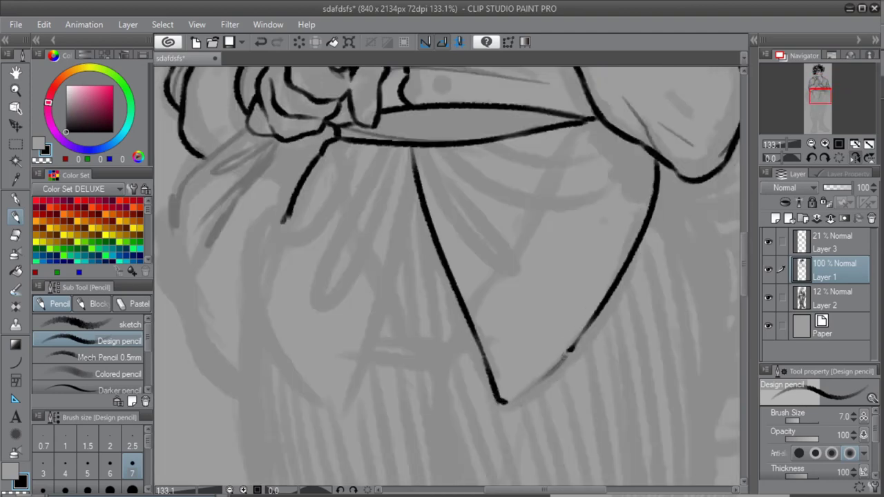
- Refine the pointed flap's tip and add curved gather folds below the waistband
{"action": "key", "text": "c"}
{"action": "left_click_drag", "start_coordinate": [500, 401], "coordinate": [518, 402]}
{"action": "key", "text": "c"}
{"action": "mouse_move", "coordinate": [421, 149]}
{"action": "left_mouse_down"}
{"action": "mouse_move", "coordinate": [504, 265]}
{"action": "mouse_move", "coordinate": [645, 196]}
{"action": "left_mouse_up"}
{"action": "scroll", "coordinate": [470, 228], "scroll_direction": "down", "scroll_amount": 1}
{"action": "mouse_move", "coordinate": [463, 131]}
{"action": "left_mouse_down"}
{"action": "mouse_move", "coordinate": [464, 456]}
{"action": "mouse_move", "coordinate": [467, 132]}
{"action": "left_mouse_up"}
{"action": "scroll", "coordinate": [470, 228], "scroll_direction": "up", "scroll_amount": 1}
- Ink the second pointed flap below the waistband with its narrow gathered folds
{"action": "key", "text": "c"}
{"action": "mouse_move", "coordinate": [396, 221]}
{"action": "left_mouse_down"}
{"action": "mouse_move", "coordinate": [364, 287]}
{"action": "mouse_move", "coordinate": [419, 396]}
{"action": "left_mouse_up"}
{"action": "key", "text": "c"}
{"action": "left_click_drag", "start_coordinate": [542, 174], "coordinate": [467, 437]}
{"action": "mouse_move", "coordinate": [526, 147]}
{"action": "left_mouse_down"}
{"action": "mouse_move", "coordinate": [444, 305]}
{"action": "mouse_move", "coordinate": [387, 245]}
{"action": "left_mouse_up"}
{"action": "scroll", "coordinate": [449, 276], "scroll_direction": "down", "scroll_amount": 1}
{"action": "mouse_move", "coordinate": [442, 139]}
{"action": "left_mouse_down"}
{"action": "mouse_move", "coordinate": [415, 415]}
{"action": "mouse_move", "coordinate": [373, 232]}
{"action": "left_mouse_up"}
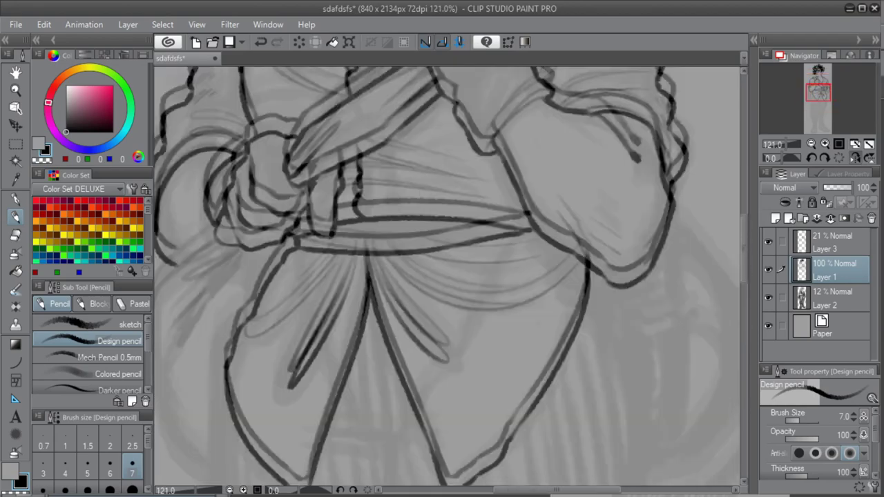
- Ink one leg's outer and inner thigh contours from below the flap down to the knee
{"action": "key", "text": "h"}
{"action": "key", "text": "ctrl+minus"}
{"action": "left_click_drag", "start_coordinate": [442, 146], "coordinate": [402, 344]}
{"action": "scroll", "coordinate": [508, 277], "scroll_direction": "down", "scroll_amount": 3}
{"action": "left_click_drag", "start_coordinate": [404, 223], "coordinate": [434, 384]}
{"action": "left_click_drag", "start_coordinate": [608, 179], "coordinate": [558, 393]}
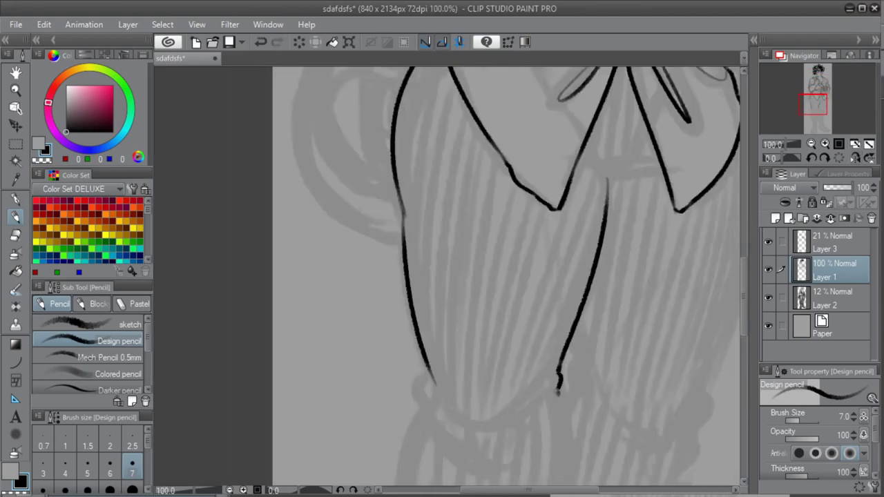
{"action": "left_click_drag", "start_coordinate": [403, 214], "coordinate": [405, 242]}
- Ink the other thigh's outer contour and extend the leg contours past the knees to the calves
{"action": "key", "text": "h"}
{"action": "mouse_move", "coordinate": [442, 345]}
{"action": "left_mouse_down"}
{"action": "mouse_move", "coordinate": [318, 204]}
{"action": "mouse_move", "coordinate": [579, 339]}
{"action": "left_mouse_up"}
{"action": "left_click_drag", "start_coordinate": [288, 122], "coordinate": [348, 394]}
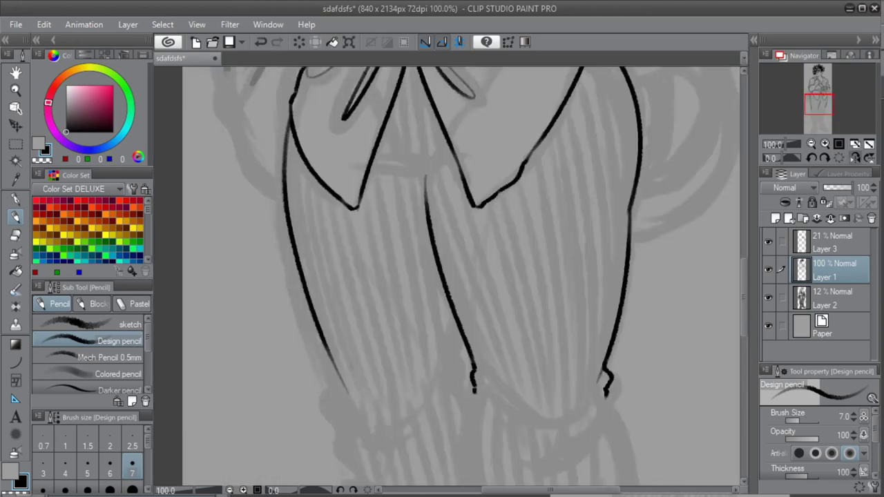
{"action": "scroll", "coordinate": [448, 276], "scroll_direction": "down", "scroll_amount": 4}
{"action": "left_click_drag", "start_coordinate": [474, 149], "coordinate": [481, 282]}
{"action": "key", "text": "h"}
{"action": "left_click_drag", "start_coordinate": [288, 155], "coordinate": [283, 311]}
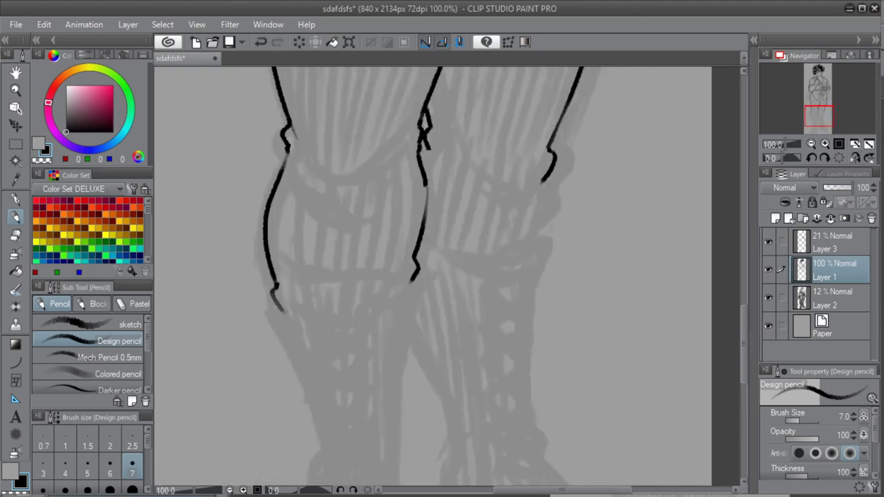
- Clean up the knee contours and add thin curved fold lines around both knees
{"action": "scroll", "coordinate": [416, 174], "scroll_direction": "down", "scroll_amount": 5}
{"action": "scroll", "coordinate": [443, 331], "scroll_direction": "up", "scroll_amount": 7}
{"action": "key", "text": "e"}
{"action": "left_click_drag", "start_coordinate": [229, 179], "coordinate": [232, 198]}
{"action": "key", "text": "h"}
{"action": "key", "text": "p"}
{"action": "key", "text": "ctrl+z"}
{"action": "left_click_drag", "start_coordinate": [516, 179], "coordinate": [612, 240]}
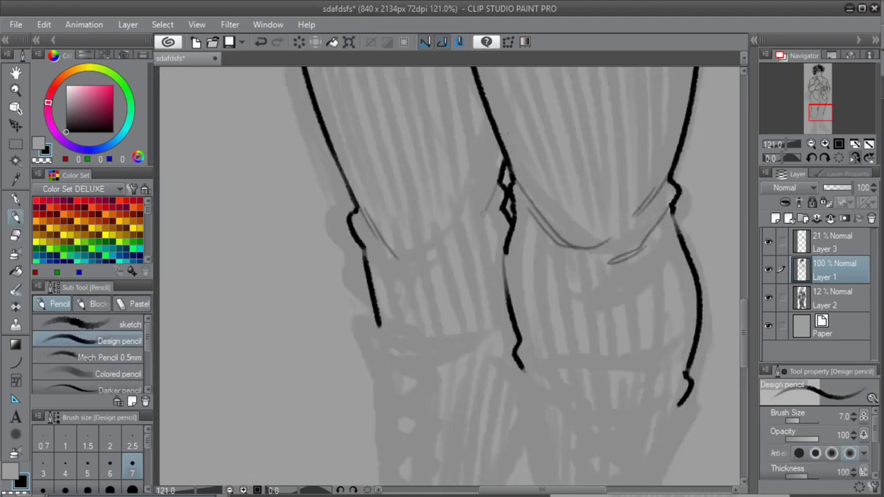
- Draw the crotch line between the two flaps on a new layer and merge it into Layer 1
{"action": "scroll", "coordinate": [488, 285], "scroll_direction": "up", "scroll_amount": 5}
{"action": "key", "text": "ctrl+z"}
{"action": "key", "text": "h"}
{"action": "key", "text": "ctrl+shift+n"}
{"action": "left_click_drag", "start_coordinate": [253, 138], "coordinate": [442, 159]}
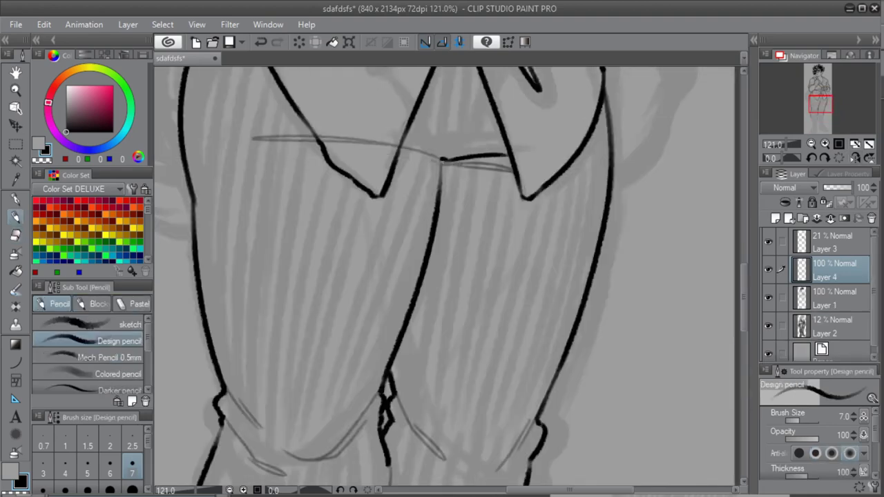
{"action": "key", "text": "e"}
{"action": "key", "text": "ctrl+e"}
- Sketch the ankle and side contours of the front-facing foot on Layer 3
{"action": "scroll", "coordinate": [447, 277], "scroll_direction": "down", "scroll_amount": 5}
{"action": "key", "text": "h"}
{"action": "scroll", "coordinate": [536, 332], "scroll_direction": "down", "scroll_amount": 5}
{"action": "scroll", "coordinate": [549, 244], "scroll_direction": "up", "scroll_amount": 5}
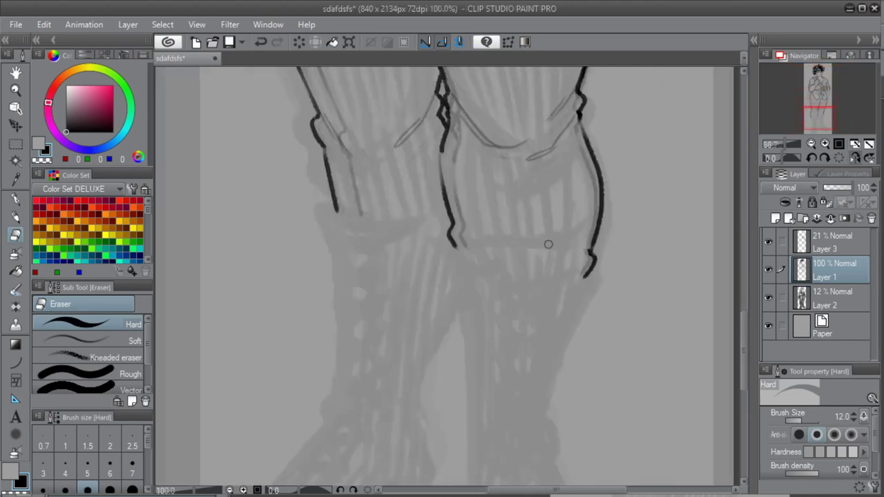
{"action": "key", "text": "p"}
{"action": "scroll", "coordinate": [449, 277], "scroll_direction": "down", "scroll_amount": 2}
{"action": "left_click_drag", "start_coordinate": [566, 240], "coordinate": [556, 354]}
{"action": "left_click_drag", "start_coordinate": [554, 358], "coordinate": [598, 473]}
{"action": "key", "text": "h"}
{"action": "left_click_drag", "start_coordinate": [318, 169], "coordinate": [343, 204]}
{"action": "key", "text": "ctrl+minus"}
{"action": "key", "text": "ctrl+minus"}
{"action": "mouse_move", "coordinate": [417, 170]}
{"action": "left_mouse_down"}
{"action": "mouse_move", "coordinate": [410, 227]}
{"action": "mouse_move", "coordinate": [437, 283]}
{"action": "left_mouse_up"}
- Trim the inked calf ends and sketch both lower legs down to curved trouser hems on Layer 3
{"action": "key", "text": "e"}
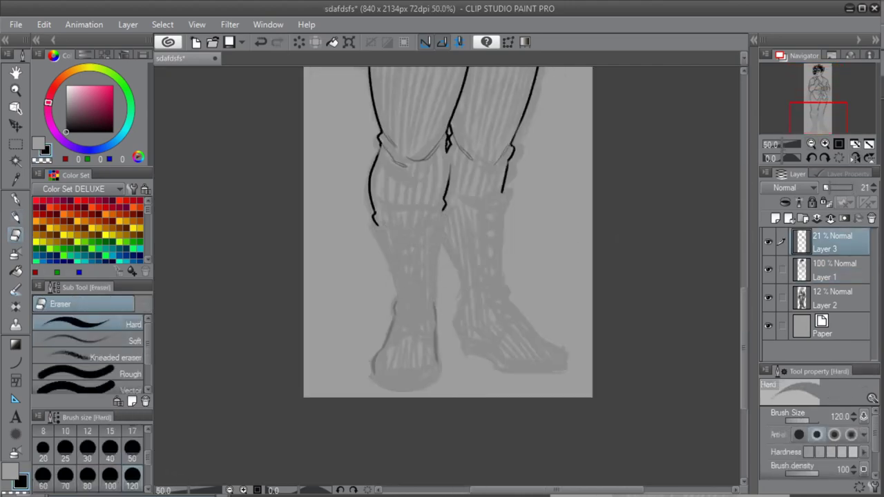
{"action": "key", "text": "p"}
{"action": "key", "text": "ctrl+plus"}
{"action": "left_click_drag", "start_coordinate": [346, 179], "coordinate": [374, 266]}
{"action": "mouse_move", "coordinate": [444, 171]}
{"action": "left_mouse_down"}
{"action": "mouse_move", "coordinate": [432, 274]}
{"action": "mouse_move", "coordinate": [461, 262]}
{"action": "left_mouse_up"}
{"action": "left_click_drag", "start_coordinate": [520, 167], "coordinate": [516, 253]}
{"action": "mouse_move", "coordinate": [375, 268]}
{"action": "left_mouse_down"}
{"action": "mouse_move", "coordinate": [423, 274]}
{"action": "mouse_move", "coordinate": [517, 255]}
{"action": "left_mouse_up"}
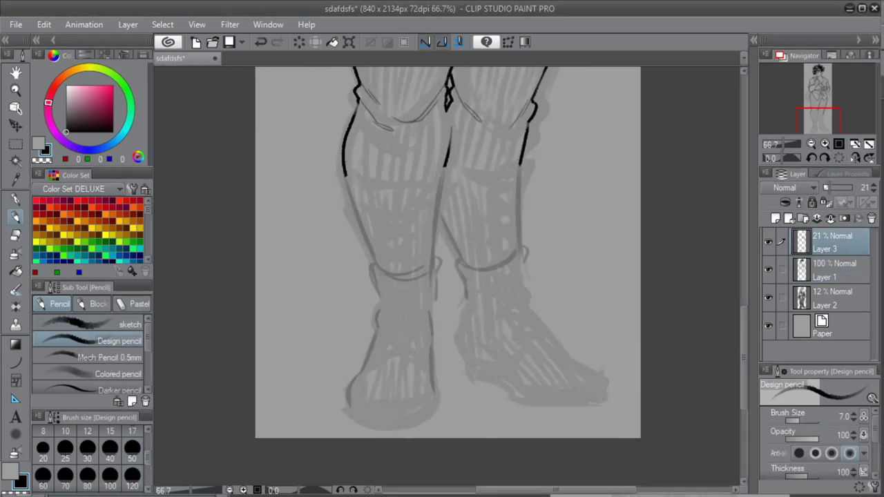
- Sketch both shoes on Layer 3 with flared ankle collars, laces, toe caps and soles
{"action": "key", "text": "h"}
{"action": "left_click_drag", "start_coordinate": [370, 248], "coordinate": [367, 273]}
{"action": "left_click_drag", "start_coordinate": [343, 350], "coordinate": [294, 390]}
{"action": "left_click_drag", "start_coordinate": [315, 394], "coordinate": [384, 389]}
{"action": "left_click_drag", "start_coordinate": [438, 318], "coordinate": [392, 386]}
{"action": "left_click_drag", "start_coordinate": [379, 355], "coordinate": [393, 380]}
{"action": "left_click_drag", "start_coordinate": [479, 316], "coordinate": [518, 353]}
{"action": "left_click_drag", "start_coordinate": [450, 280], "coordinate": [462, 327]}
{"action": "key", "text": "ctrl+minus"}
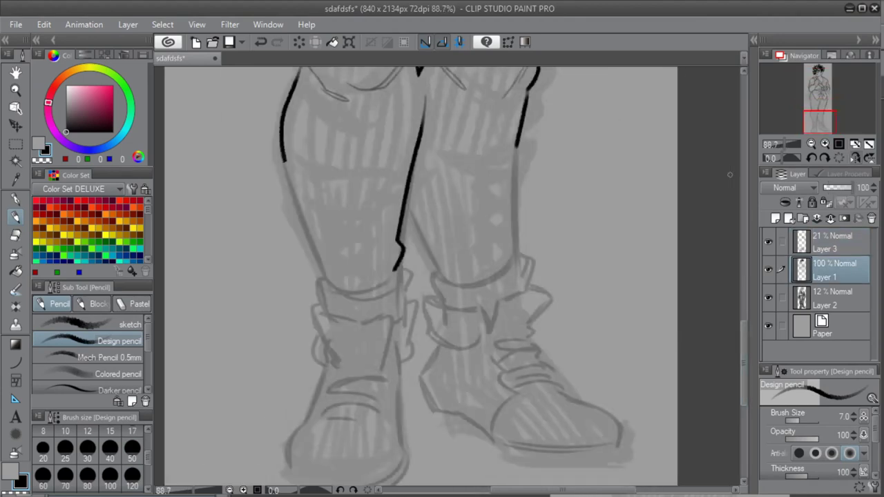
- Ink both lower legs down to the bunched trouser hems on Layer 1
{"action": "left_click_drag", "start_coordinate": [408, 207], "coordinate": [437, 273]}
{"action": "left_click_drag", "start_coordinate": [518, 147], "coordinate": [515, 226]}
{"action": "left_click_drag", "start_coordinate": [516, 226], "coordinate": [516, 254]}
{"action": "key", "text": "ctrl+z"}
{"action": "key", "text": "ctrl+plus"}
- Ink the top edge and sides of the front-facing shoe's tongue
{"action": "left_click_drag", "start_coordinate": [303, 286], "coordinate": [320, 344]}
{"action": "left_click_drag", "start_coordinate": [320, 343], "coordinate": [322, 357]}
{"action": "left_click_drag", "start_coordinate": [304, 289], "coordinate": [374, 305]}
{"action": "scroll", "coordinate": [447, 276], "scroll_direction": "down", "scroll_amount": 2}
- Ink the lace bands across the front-facing shoe's instep and the sock cuff above its tongue
{"action": "left_click_drag", "start_coordinate": [312, 304], "coordinate": [296, 351]}
{"action": "left_click_drag", "start_coordinate": [297, 356], "coordinate": [373, 358]}
{"action": "left_click_drag", "start_coordinate": [375, 315], "coordinate": [374, 359]}
{"action": "key", "text": "h"}
{"action": "key", "text": "ctrl+z"}
{"action": "left_click_drag", "start_coordinate": [519, 312], "coordinate": [581, 318]}
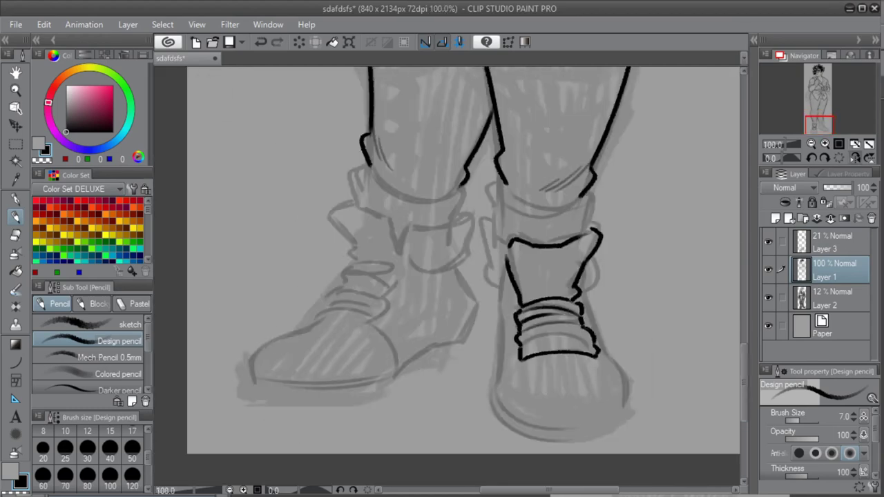
{"action": "left_click_drag", "start_coordinate": [521, 330], "coordinate": [588, 329]}
{"action": "left_click_drag", "start_coordinate": [522, 342], "coordinate": [594, 341]}
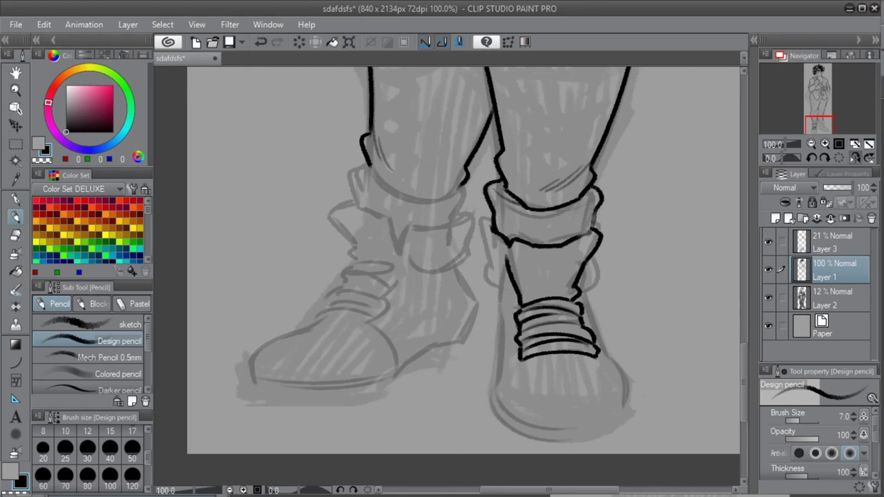
- Ink the front-facing shoe's flared ankle collar and its side contour down to the toe
{"action": "left_click_drag", "start_coordinate": [492, 216], "coordinate": [499, 290]}
{"action": "key", "text": "h"}
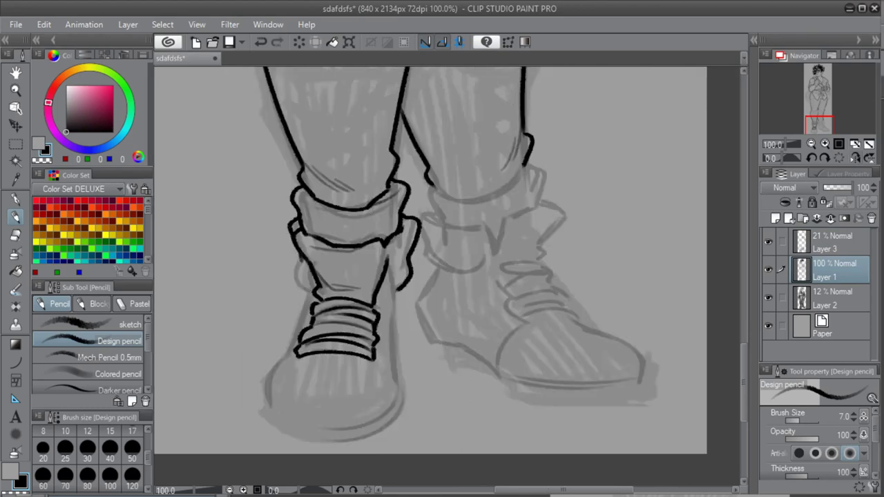
{"action": "left_click_drag", "start_coordinate": [312, 289], "coordinate": [270, 409]}
- Ink the lower edge of the front-facing shoe's toe and complete its remaining side contour
{"action": "key", "text": "h"}
{"action": "left_click_drag", "start_coordinate": [501, 397], "coordinate": [627, 411]}
{"action": "key", "text": "ctrl+z"}
{"action": "key", "text": "h"}
{"action": "key", "text": "h"}
{"action": "mouse_move", "coordinate": [279, 414]}
{"action": "left_mouse_down"}
{"action": "mouse_move", "coordinate": [382, 409]}
{"action": "mouse_move", "coordinate": [336, 410]}
{"action": "left_mouse_up"}
{"action": "key", "text": "h"}
{"action": "key", "text": "c"}
{"action": "key", "text": "c"}
{"action": "key", "text": "h"}
{"action": "left_click_drag", "start_coordinate": [498, 349], "coordinate": [497, 384]}
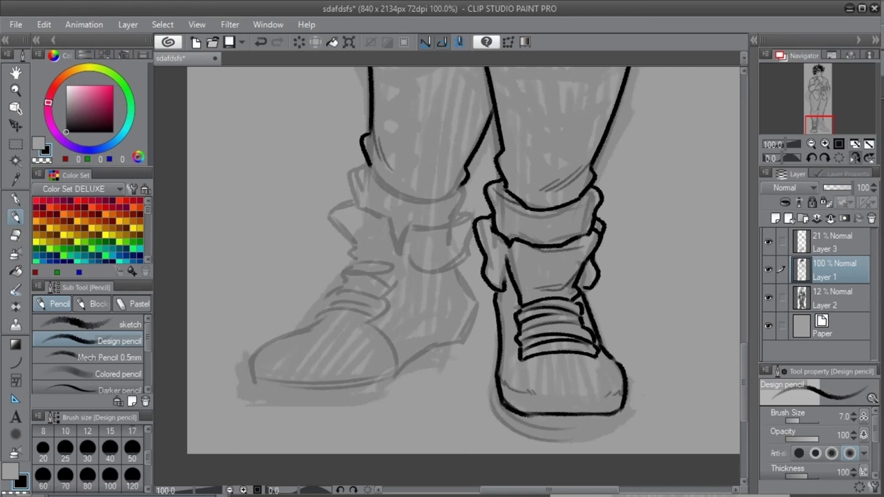
- Ink the thick sole beneath the front-facing shoe's toe
{"action": "key", "text": "h"}
{"action": "mouse_move", "coordinate": [264, 416]}
{"action": "left_mouse_down"}
{"action": "mouse_move", "coordinate": [367, 435]}
{"action": "mouse_move", "coordinate": [392, 424]}
{"action": "left_mouse_up"}
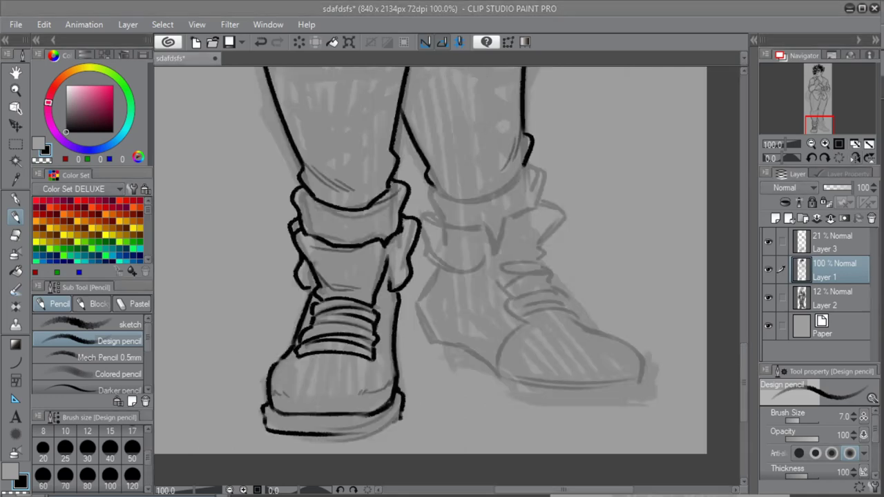
{"action": "key", "text": "h"}
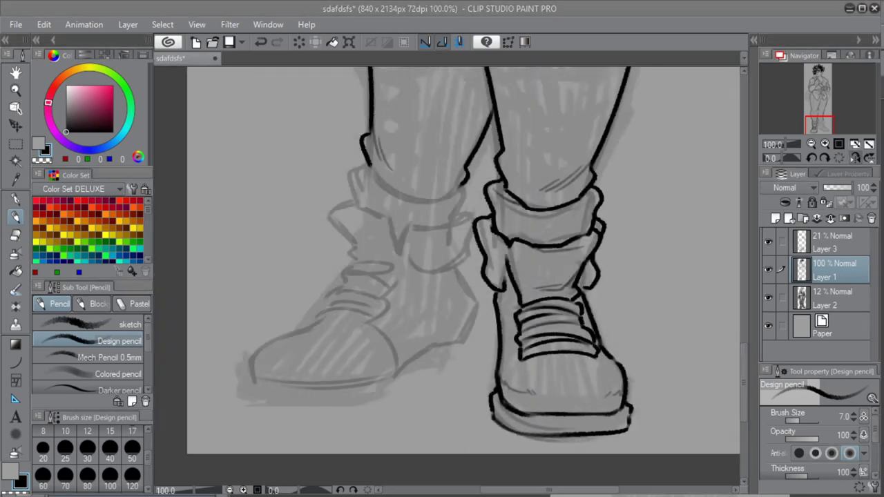
- Lower Layer 3's opacity to 9% and make Layer 1 the active layer
{"action": "left_click", "coordinate": [833, 242]}
{"action": "left_click", "coordinate": [826, 187]}
{"action": "left_click", "coordinate": [834, 270]}
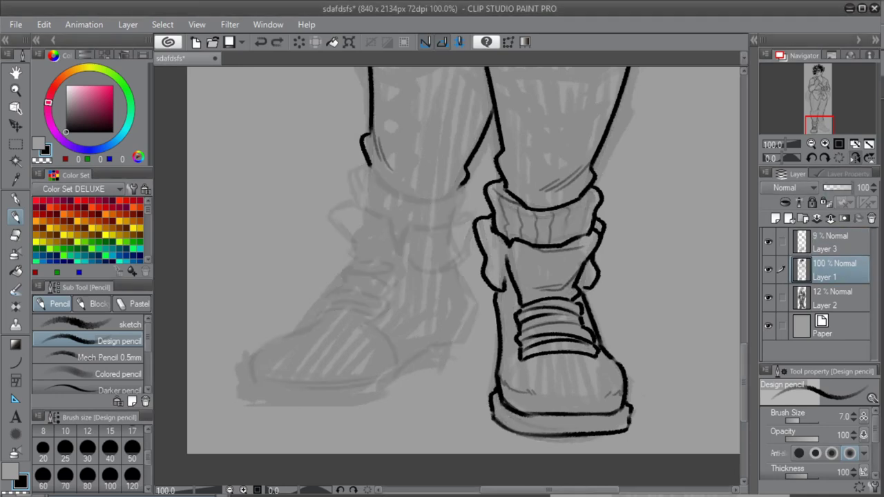
- Hide Layer 2 and transform the selected sketch of the three-quarter-view shoe on Layer 3
{"action": "scroll", "coordinate": [629, 250], "scroll_direction": "down", "scroll_amount": 5}
{"action": "left_click_drag", "start_coordinate": [628, 250], "coordinate": [517, 332]}
{"action": "left_click", "coordinate": [833, 241]}
{"action": "key", "text": "m"}
{"action": "left_click_drag", "start_coordinate": [344, 271], "coordinate": [422, 413]}
{"action": "left_click", "coordinate": [768, 297]}
{"action": "left_click_drag", "start_coordinate": [407, 287], "coordinate": [451, 405], "text": "shift"}
{"action": "key", "text": "ctrl+t"}
{"action": "key", "text": "Return"}
{"action": "key", "text": "ctrl+d"}
{"action": "scroll", "coordinate": [494, 408], "scroll_direction": "down", "scroll_amount": 4}
{"action": "scroll", "coordinate": [462, 408], "scroll_direction": "up", "scroll_amount": 8}
- Ink the sock's outline above the three-quarter-view shoe on Layer 1
{"action": "left_click", "coordinate": [835, 271]}
{"action": "key", "text": "p"}
{"action": "left_click_drag", "start_coordinate": [409, 131], "coordinate": [400, 169]}
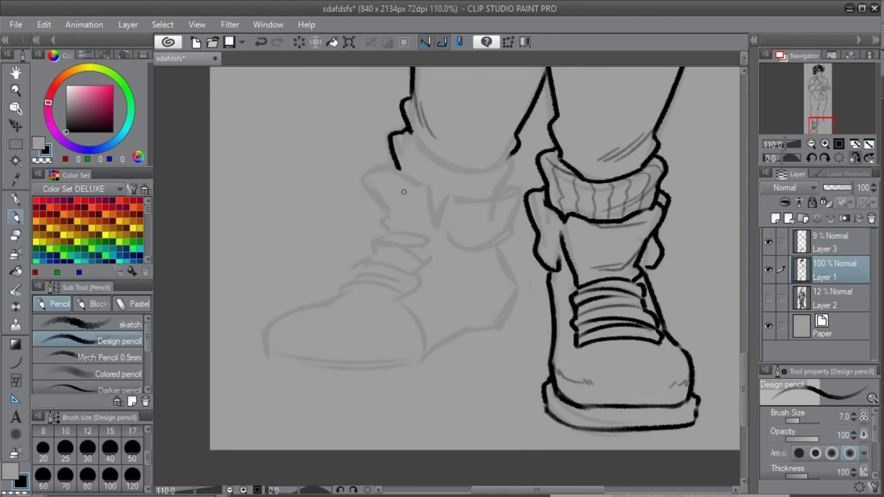
{"action": "left_click_drag", "start_coordinate": [413, 137], "coordinate": [507, 188]}
- Ink the folded collar flaps of the three-quarter-view shoe, the sock ribbing and the heel contour
{"action": "key", "text": "h"}
{"action": "mouse_move", "coordinate": [384, 186]}
{"action": "left_mouse_down"}
{"action": "mouse_move", "coordinate": [388, 242]}
{"action": "mouse_move", "coordinate": [463, 225]}
{"action": "left_mouse_up"}
{"action": "key", "text": "ctrl+z"}
{"action": "mouse_move", "coordinate": [390, 242]}
{"action": "left_mouse_down"}
{"action": "mouse_move", "coordinate": [443, 253]}
{"action": "mouse_move", "coordinate": [450, 222]}
{"action": "left_mouse_up"}
{"action": "left_click_drag", "start_coordinate": [450, 227], "coordinate": [448, 238]}
{"action": "left_click_drag", "start_coordinate": [391, 213], "coordinate": [409, 229]}
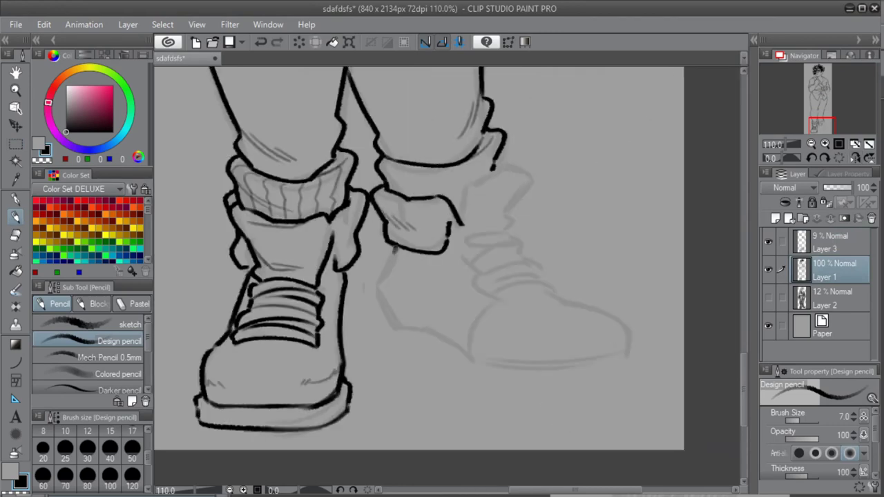
{"action": "key", "text": "h"}
{"action": "left_click_drag", "start_coordinate": [358, 170], "coordinate": [389, 214]}
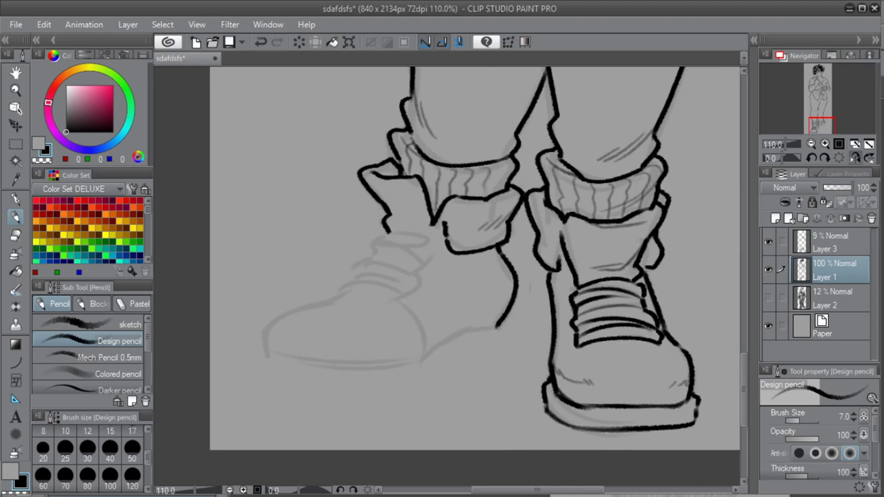
- Ink the stacked laces across the three-quarter-view shoe's instep
{"action": "key", "text": "h"}
{"action": "left_click_drag", "start_coordinate": [519, 286], "coordinate": [544, 287]}
{"action": "left_click_drag", "start_coordinate": [487, 275], "coordinate": [544, 289]}
{"action": "left_click_drag", "start_coordinate": [503, 299], "coordinate": [548, 285]}
{"action": "left_click_drag", "start_coordinate": [478, 278], "coordinate": [530, 247]}
{"action": "left_click_drag", "start_coordinate": [467, 253], "coordinate": [509, 235]}
{"action": "left_click_drag", "start_coordinate": [474, 264], "coordinate": [518, 249]}
- Ink the three-quarter-view shoe's toe contour and the lower edge of its upper
{"action": "key", "text": "h"}
{"action": "left_click_drag", "start_coordinate": [345, 297], "coordinate": [269, 355]}
{"action": "key", "text": "h"}
{"action": "left_click_drag", "start_coordinate": [466, 359], "coordinate": [619, 352]}
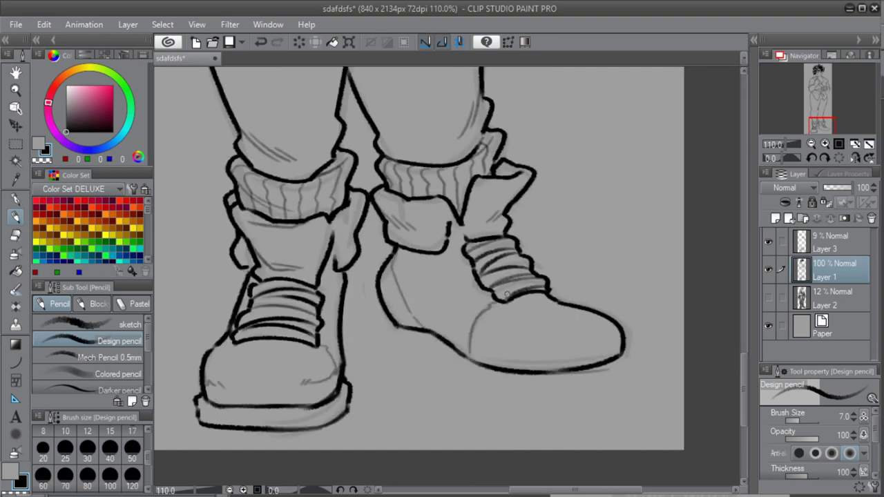
- Ink the thick sole beneath the three-quarter-view shoe from heel to toe
{"action": "key", "text": "h"}
{"action": "left_click_drag", "start_coordinate": [506, 321], "coordinate": [499, 345]}
{"action": "left_click_drag", "start_coordinate": [268, 354], "coordinate": [272, 366]}
{"action": "mouse_move", "coordinate": [272, 366]}
{"action": "left_mouse_down"}
{"action": "mouse_move", "coordinate": [454, 365]}
{"action": "mouse_move", "coordinate": [495, 344]}
{"action": "left_mouse_up"}
{"action": "key", "text": "ctrl+z"}
{"action": "key", "text": "x"}
{"action": "key", "text": "h"}
{"action": "mouse_move", "coordinate": [435, 359]}
{"action": "left_mouse_down"}
{"action": "mouse_move", "coordinate": [467, 382]}
{"action": "mouse_move", "coordinate": [562, 394]}
{"action": "left_mouse_up"}
{"action": "key", "text": "h"}
{"action": "key", "text": "h"}
{"action": "key", "text": "x"}
{"action": "left_click_drag", "start_coordinate": [485, 388], "coordinate": [578, 392]}
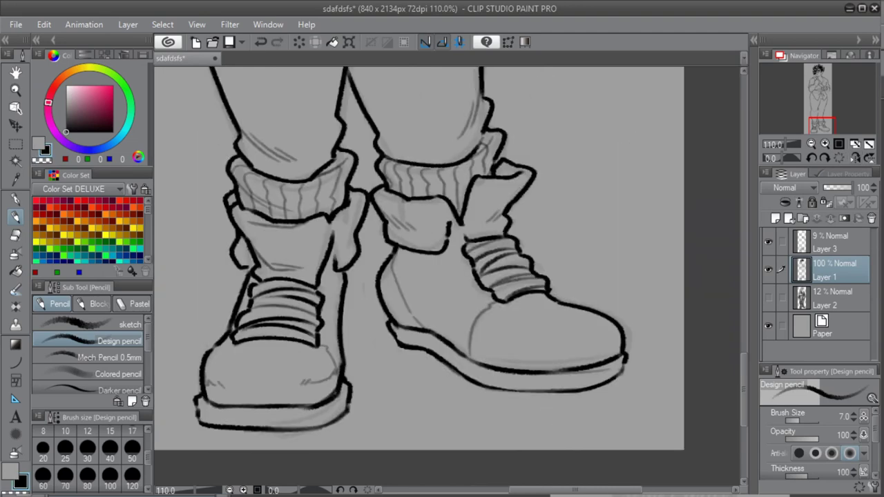
- Clean up the three-quarter-view shoe's sole with the transparent colour and delete the sketch layer, Layer 3
{"action": "key", "text": "h"}
{"action": "key", "text": "c"}
{"action": "mouse_move", "coordinate": [455, 362]}
{"action": "left_mouse_down"}
{"action": "mouse_move", "coordinate": [423, 383]}
{"action": "mouse_move", "coordinate": [565, 392]}
{"action": "left_mouse_up"}
{"action": "left_click", "coordinate": [871, 219]}
{"action": "key", "text": "c"}
{"action": "key", "text": "h"}
{"action": "key", "text": "ctrl+minus"}
{"action": "key", "text": "c"}
{"action": "scroll", "coordinate": [475, 257], "scroll_direction": "down", "scroll_amount": 4}
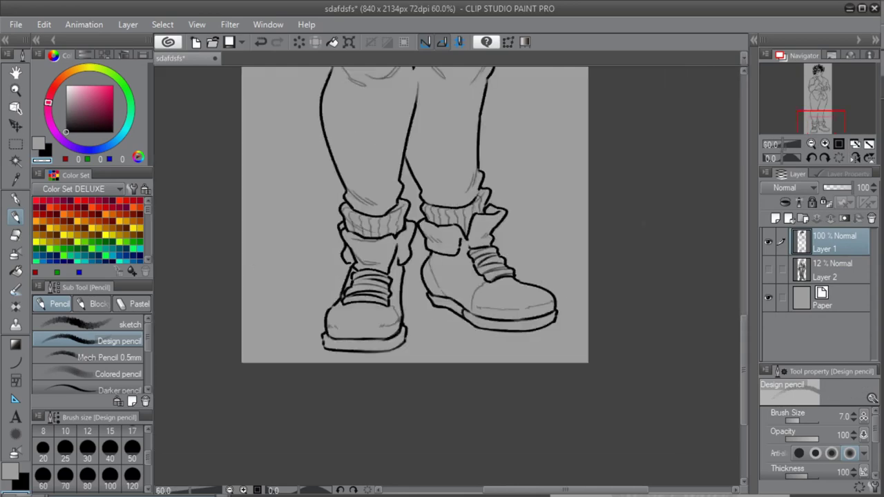
- Show Layer 2 again and add a new layer at 30% opacity for sketching around the hips
{"action": "left_click", "coordinate": [769, 269]}
{"action": "left_click_drag", "start_coordinate": [414, 186], "coordinate": [498, 427]}
{"action": "left_click_drag", "start_coordinate": [491, 248], "coordinate": [414, 427]}
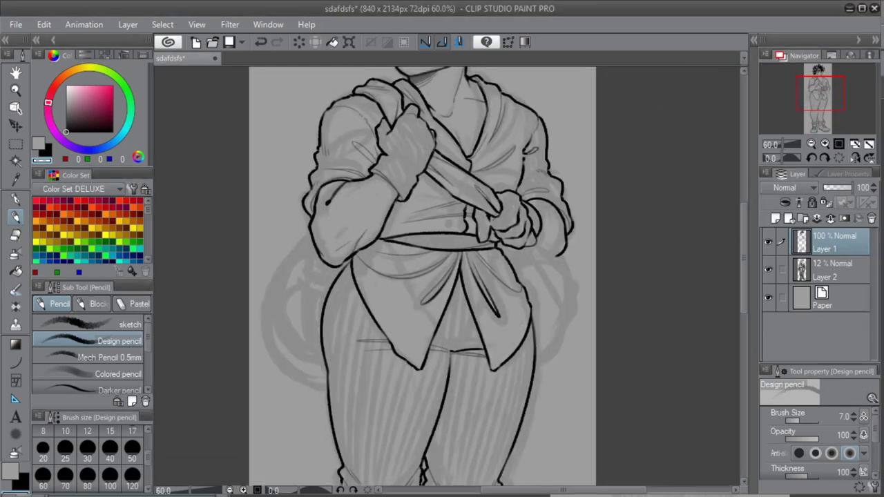
{"action": "key", "text": "h"}
{"action": "left_click", "coordinate": [775, 218]}
{"action": "key", "text": "c"}
{"action": "left_click", "coordinate": [832, 188]}
- Try to sketch hanging forearm and hand shapes beside the hips
{"action": "left_click_drag", "start_coordinate": [332, 256], "coordinate": [322, 293]}
{"action": "left_click_drag", "start_coordinate": [364, 256], "coordinate": [333, 297]}
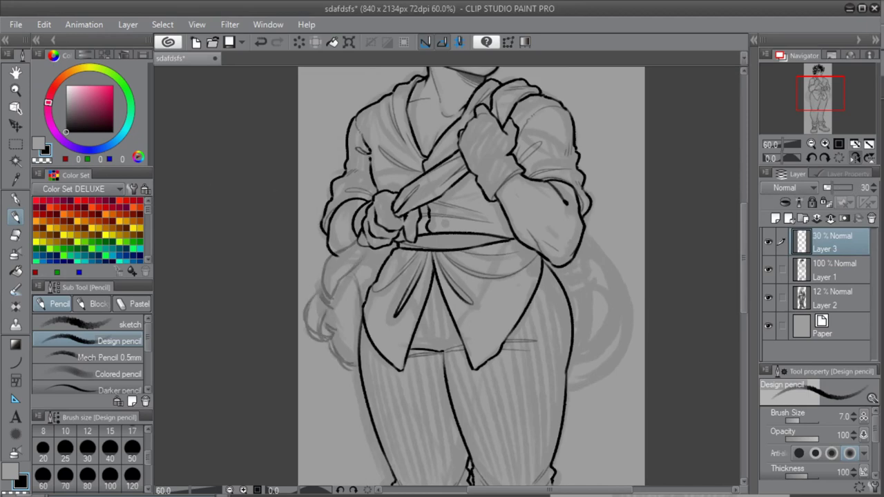
{"action": "key", "text": "h"}
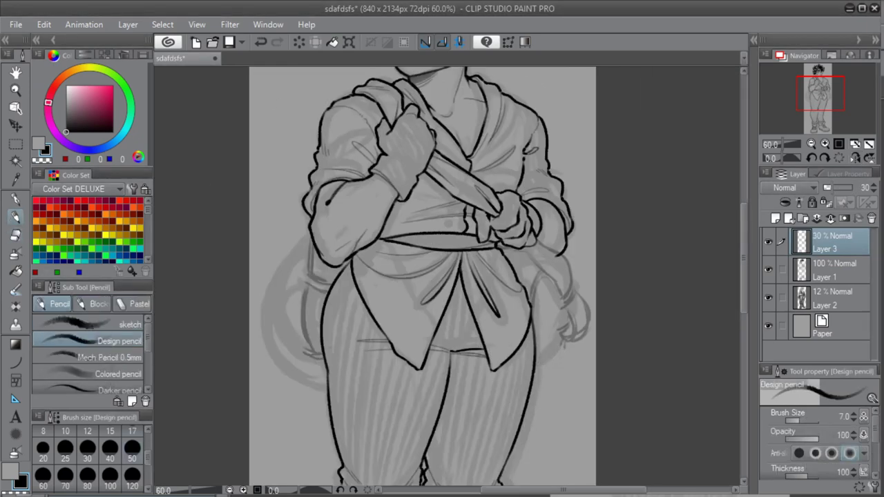
{"action": "key", "text": "ctrl+z"}
{"action": "key", "text": "ctrl+z"}
{"action": "key", "text": "h"}
- Sketch rounded hanging cloth shapes beside both hips on the new layer, erasing stray lines
{"action": "left_click_drag", "start_coordinate": [337, 350], "coordinate": [358, 380]}
{"action": "left_click_drag", "start_coordinate": [599, 264], "coordinate": [569, 382]}
{"action": "left_click_drag", "start_coordinate": [588, 257], "coordinate": [602, 372]}
{"action": "key", "text": "h"}
{"action": "key", "text": "e"}
{"action": "key", "text": "p"}
{"action": "mouse_move", "coordinate": [298, 261]}
{"action": "left_mouse_down"}
{"action": "mouse_move", "coordinate": [319, 296]}
{"action": "mouse_move", "coordinate": [320, 364]}
{"action": "left_mouse_up"}
{"action": "key", "text": "e"}
{"action": "left_click_drag", "start_coordinate": [582, 294], "coordinate": [575, 340]}
{"action": "key", "text": "p"}
{"action": "left_click_drag", "start_coordinate": [568, 258], "coordinate": [544, 343]}
{"action": "left_click_drag", "start_coordinate": [575, 272], "coordinate": [567, 350]}
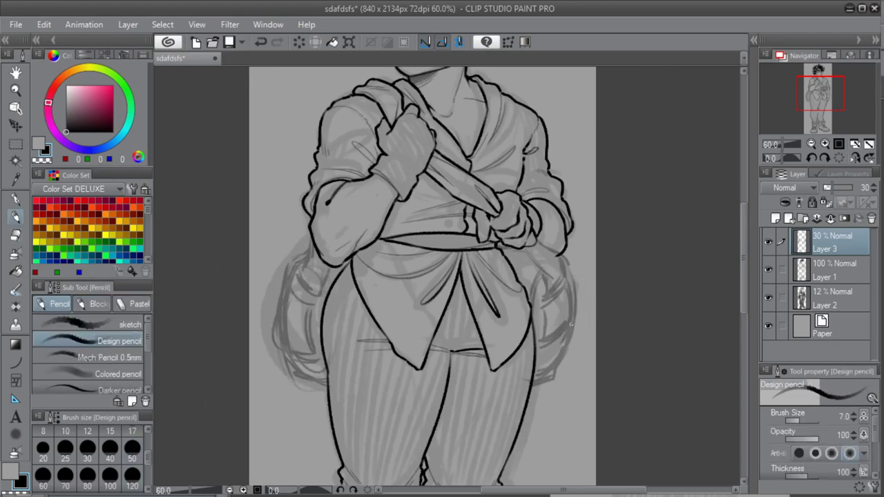
- Lower Layer 3's opacity to 16% and hide Layer 2, with Layer 1 as the active layer
{"action": "left_click", "coordinate": [837, 187]}
{"action": "left_click", "coordinate": [768, 298]}
{"action": "left_click", "coordinate": [835, 270]}
- Ink the upper part and first band of the hanging shape beside the hip below the knotted sash
{"action": "key", "text": "ctrl+plus"}
{"action": "key", "text": "ctrl+plus"}
{"action": "left_click_drag", "start_coordinate": [573, 385], "coordinate": [503, 168]}
{"action": "key", "text": "ctrl+plus"}
{"action": "left_click_drag", "start_coordinate": [557, 174], "coordinate": [613, 282]}
{"action": "left_click_drag", "start_coordinate": [644, 191], "coordinate": [644, 255]}
{"action": "left_click_drag", "start_coordinate": [560, 172], "coordinate": [608, 192]}
{"action": "mouse_move", "coordinate": [635, 227]}
{"action": "left_mouse_down"}
{"action": "mouse_move", "coordinate": [629, 255]}
{"action": "mouse_move", "coordinate": [600, 295]}
{"action": "left_mouse_up"}
{"action": "left_click_drag", "start_coordinate": [599, 296], "coordinate": [652, 269]}
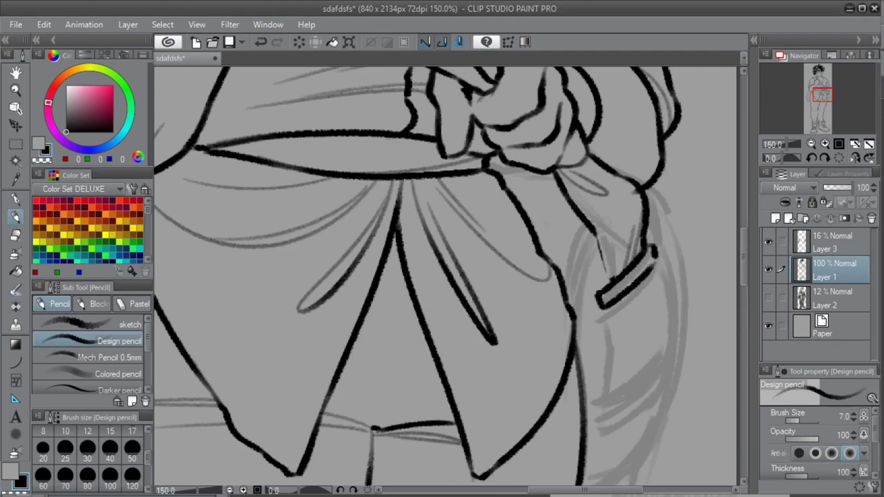
- Ink the bulging middle section and second band of the hanging shape below the knotted sash
{"action": "left_click_drag", "start_coordinate": [607, 309], "coordinate": [610, 404]}
{"action": "left_click_drag", "start_coordinate": [653, 260], "coordinate": [608, 402]}
{"action": "mouse_move", "coordinate": [660, 370]}
{"action": "left_mouse_down"}
{"action": "mouse_move", "coordinate": [603, 416]}
{"action": "mouse_move", "coordinate": [667, 387]}
{"action": "left_mouse_up"}
{"action": "left_click_drag", "start_coordinate": [672, 323], "coordinate": [642, 364]}
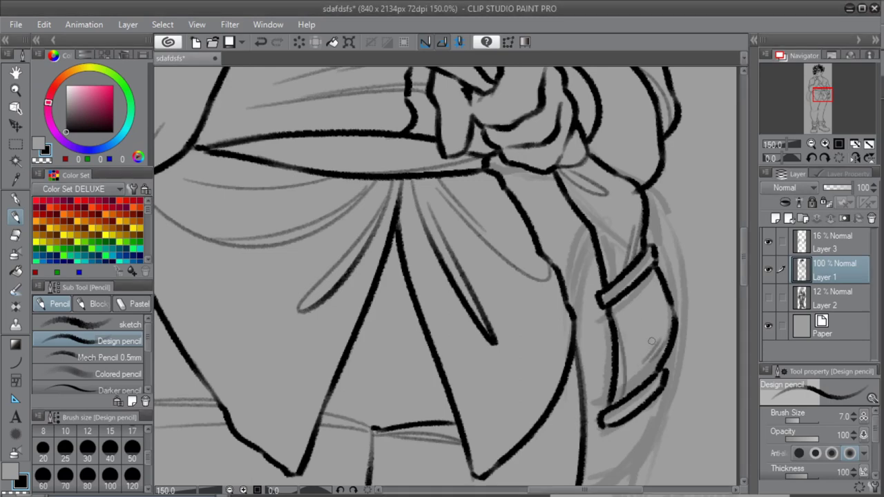
- Ink the long outer contour around the banded shape and curve it in to the thigh
{"action": "scroll", "coordinate": [568, 345], "scroll_direction": "down", "scroll_amount": 4}
{"action": "key", "text": "h"}
{"action": "left_click_drag", "start_coordinate": [267, 236], "coordinate": [266, 426]}
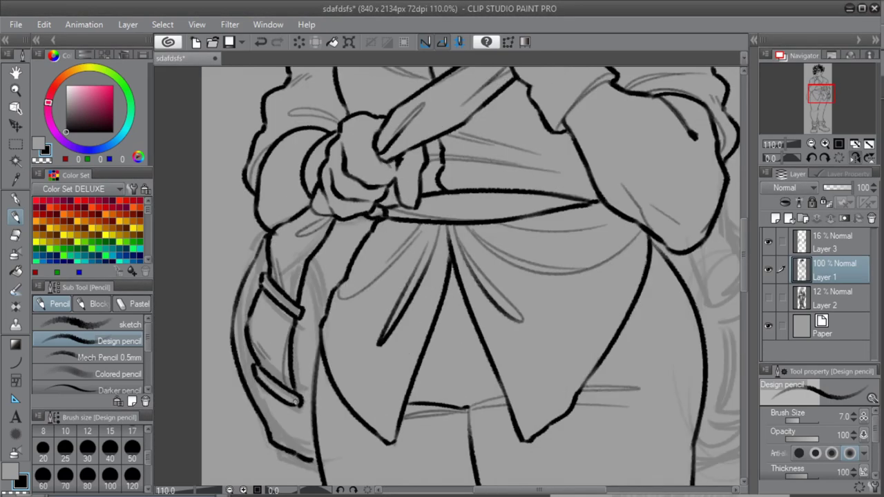
{"action": "left_click_drag", "start_coordinate": [254, 381], "coordinate": [302, 404]}
{"action": "left_click_drag", "start_coordinate": [257, 254], "coordinate": [232, 341]}
{"action": "key", "text": "h"}
{"action": "key", "text": "h"}
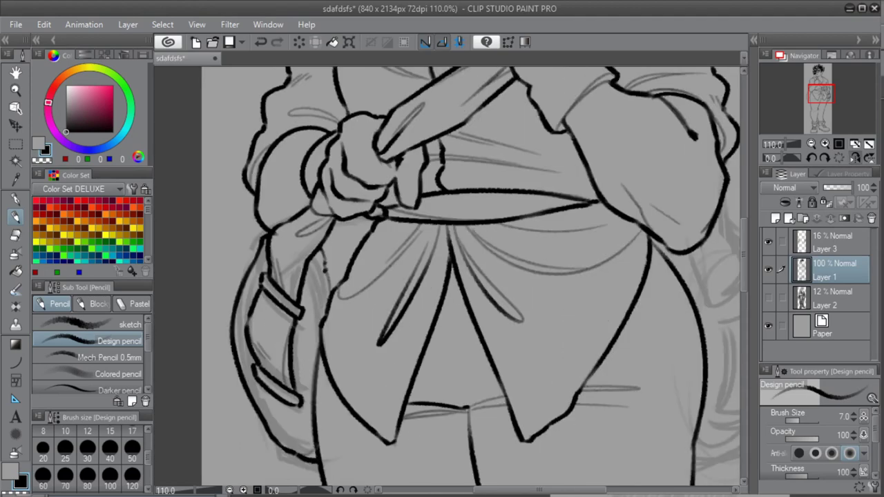
- Try to ink a matching banded shape beside the hip opposite the sash knot
{"action": "key", "text": "ctrl+minus"}
{"action": "key", "text": "h"}
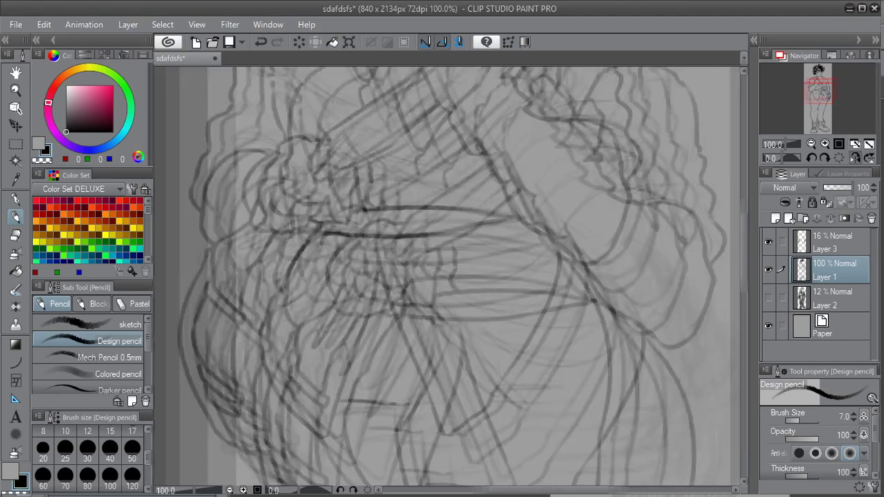
{"action": "left_click_drag", "start_coordinate": [311, 263], "coordinate": [292, 315]}
{"action": "left_click_drag", "start_coordinate": [270, 258], "coordinate": [261, 293]}
{"action": "mouse_move", "coordinate": [284, 245]}
{"action": "left_mouse_down"}
{"action": "mouse_move", "coordinate": [281, 290]}
{"action": "mouse_move", "coordinate": [295, 319]}
{"action": "left_mouse_up"}
{"action": "mouse_move", "coordinate": [257, 293]}
{"action": "left_mouse_down"}
{"action": "mouse_move", "coordinate": [298, 326]}
{"action": "mouse_move", "coordinate": [238, 399]}
{"action": "left_mouse_up"}
{"action": "left_click_drag", "start_coordinate": [257, 314], "coordinate": [247, 412]}
{"action": "mouse_move", "coordinate": [288, 327]}
{"action": "left_mouse_down"}
{"action": "mouse_move", "coordinate": [279, 347]}
{"action": "mouse_move", "coordinate": [281, 419]}
{"action": "left_mouse_up"}
{"action": "left_click_drag", "start_coordinate": [245, 411], "coordinate": [283, 420]}
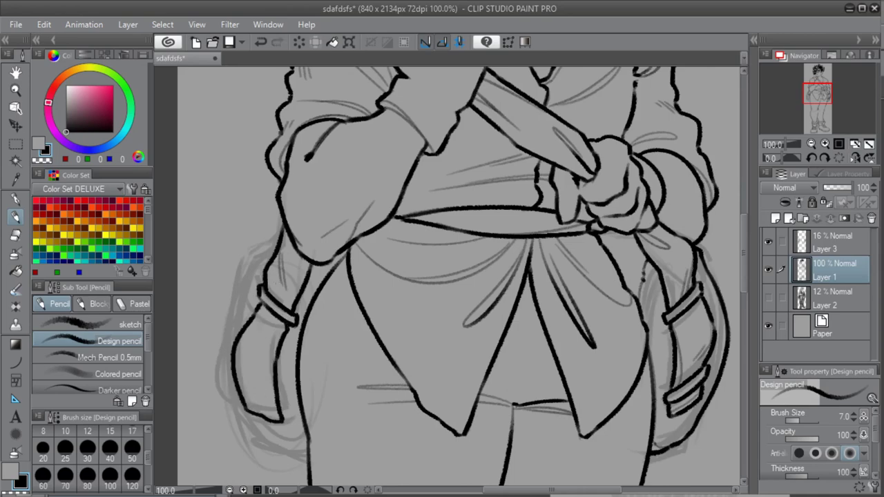
- Undo the inked banded shape beside the hip opposite the sash knot
{"action": "key", "text": "h"}
{"action": "left_click", "coordinate": [855, 158]}
{"action": "left_click", "coordinate": [856, 158]}
{"action": "key", "text": "ctrl+z"}
{"action": "key", "text": "ctrl+z"}
{"action": "key", "text": "ctrl+z"}
{"action": "key", "text": "ctrl+z"}
{"action": "key", "text": "ctrl+z"}
{"action": "key", "text": "ctrl+z"}
{"action": "key", "text": "ctrl+z"}
{"action": "key", "text": "ctrl+z"}
{"action": "key", "text": "ctrl+z"}
{"action": "key", "text": "ctrl+z"}
- Ink one large curved outer contour beside the hip opposite the sash knot and hide Layer 3
{"action": "left_click", "coordinate": [855, 158]}
{"action": "mouse_move", "coordinate": [293, 243]}
{"action": "left_mouse_down"}
{"action": "mouse_move", "coordinate": [236, 351]}
{"action": "mouse_move", "coordinate": [262, 438]}
{"action": "left_mouse_up"}
{"action": "left_click_drag", "start_coordinate": [262, 441], "coordinate": [308, 465]}
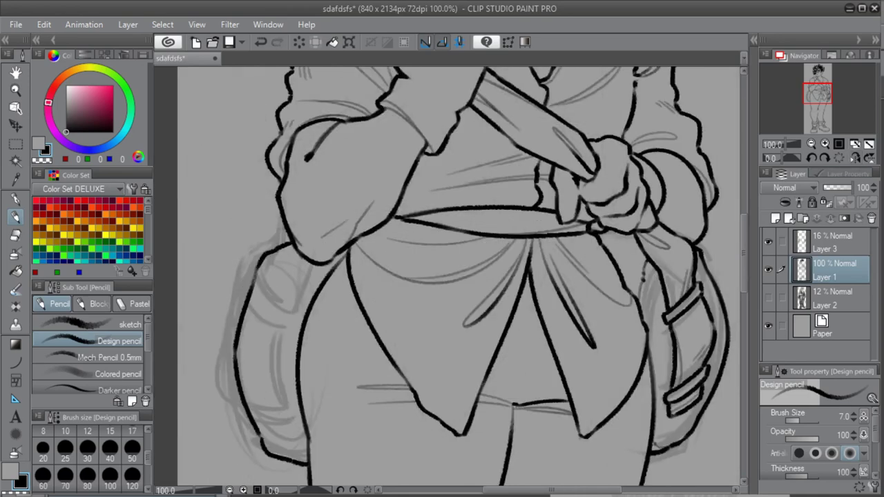
{"action": "left_click_drag", "start_coordinate": [283, 218], "coordinate": [279, 248]}
{"action": "left_click_drag", "start_coordinate": [250, 291], "coordinate": [235, 355]}
{"action": "left_click", "coordinate": [769, 242]}
{"action": "key", "text": "h"}
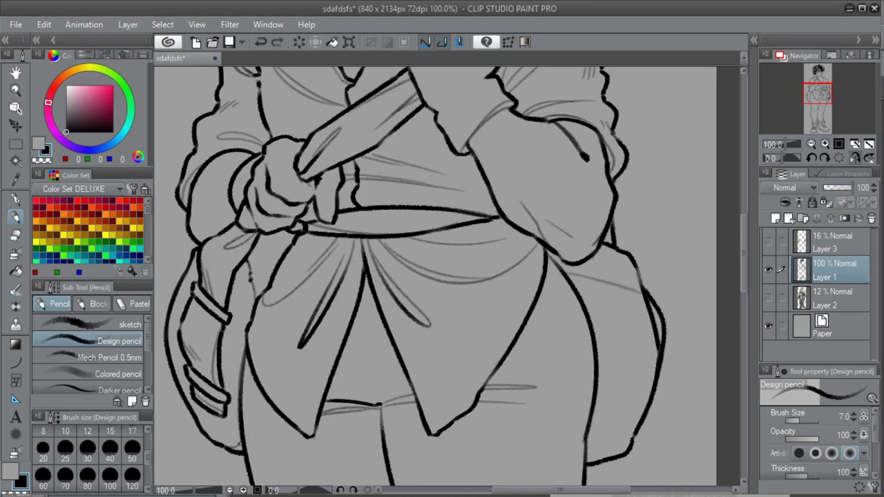
- Add a new layer at 42% opacity and sketch a side seam with a row of round buttons on the trousers
{"action": "scroll", "coordinate": [451, 276], "scroll_direction": "down", "scroll_amount": 5}
{"action": "scroll", "coordinate": [451, 276], "scroll_direction": "up", "scroll_amount": 3}
{"action": "left_click", "coordinate": [768, 298]}
{"action": "left_click", "coordinate": [769, 297]}
{"action": "key", "text": "h"}
{"action": "left_click", "coordinate": [776, 219]}
{"action": "left_click", "coordinate": [835, 188]}
{"action": "left_click_drag", "start_coordinate": [367, 132], "coordinate": [351, 263]}
{"action": "left_click_drag", "start_coordinate": [351, 260], "coordinate": [367, 409]}
{"action": "left_click_drag", "start_coordinate": [366, 142], "coordinate": [375, 147]}
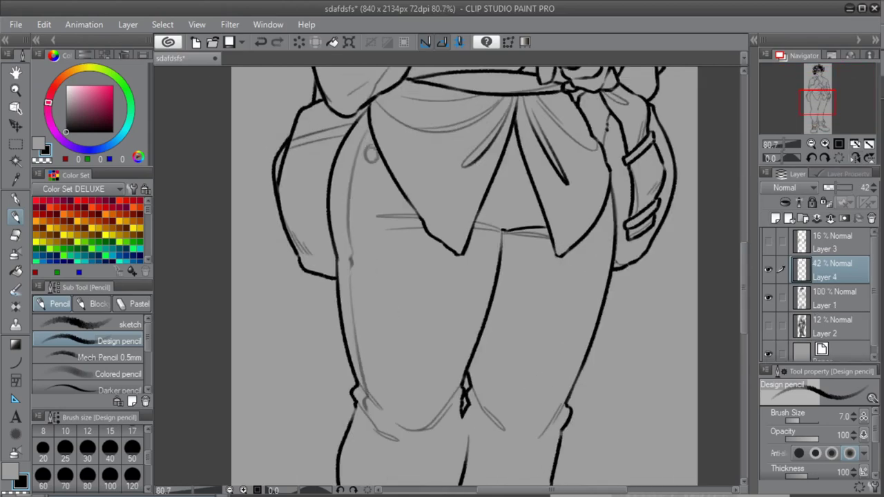
{"action": "scroll", "coordinate": [450, 276], "scroll_direction": "up", "scroll_amount": 2}
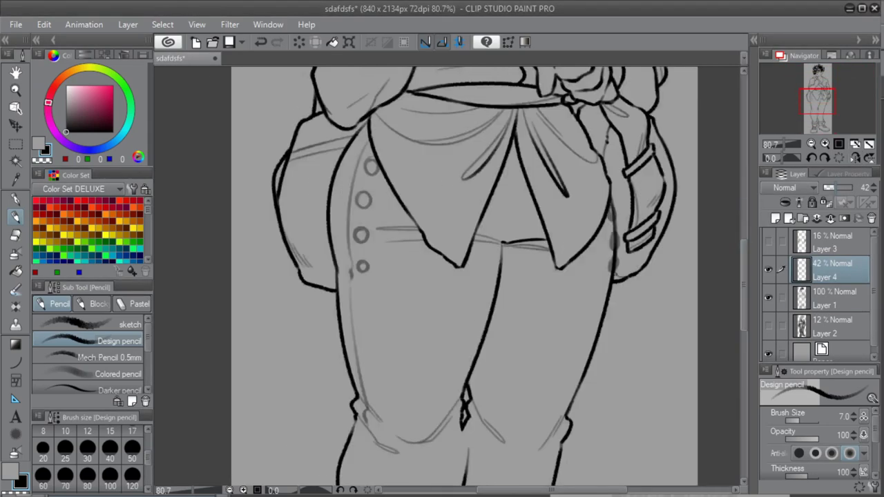
- Lower Layer 4's opacity and ink four round buttons down the side of the trousers on Layer 1
{"action": "left_click", "coordinate": [832, 188]}
{"action": "left_click", "coordinate": [834, 298]}
{"action": "scroll", "coordinate": [408, 207], "scroll_direction": "up", "scroll_amount": 3}
{"action": "left_click_drag", "start_coordinate": [327, 153], "coordinate": [333, 151]}
{"action": "left_click_drag", "start_coordinate": [312, 210], "coordinate": [318, 209]}
{"action": "left_click_drag", "start_coordinate": [305, 276], "coordinate": [311, 274]}
{"action": "left_click_drag", "start_coordinate": [314, 340], "coordinate": [320, 338]}
- Set Layer 4's opacity to 7% and make Layer 1 the active layer
{"action": "left_click", "coordinate": [834, 270]}
{"action": "left_click", "coordinate": [826, 188]}
{"action": "left_click", "coordinate": [835, 297]}
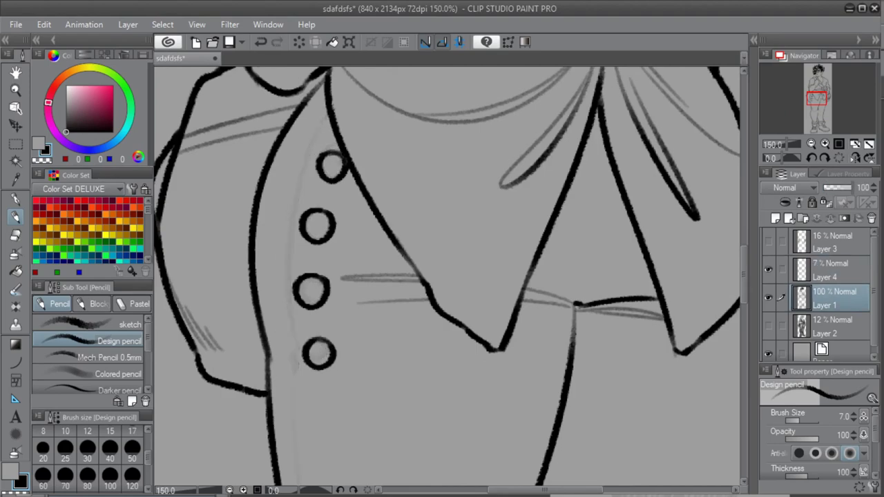
- Ink the trousers' side seam beside the four round buttons and down along the leg on Layer 1
{"action": "left_click_drag", "start_coordinate": [326, 115], "coordinate": [296, 351]}
{"action": "scroll", "coordinate": [451, 277], "scroll_direction": "down", "scroll_amount": 3}
{"action": "mouse_move", "coordinate": [296, 159]}
{"action": "left_mouse_down"}
{"action": "mouse_move", "coordinate": [324, 348]}
{"action": "mouse_move", "coordinate": [297, 283]}
{"action": "left_mouse_up"}
{"action": "scroll", "coordinate": [451, 276], "scroll_direction": "down", "scroll_amount": 4}
{"action": "scroll", "coordinate": [451, 277], "scroll_direction": "up", "scroll_amount": 3}
{"action": "left_click_drag", "start_coordinate": [539, 142], "coordinate": [527, 302]}
{"action": "scroll", "coordinate": [451, 276], "scroll_direction": "down", "scroll_amount": 4}
{"action": "left_click_drag", "start_coordinate": [501, 211], "coordinate": [523, 335]}
- Ink three partly hidden oval buttons along the opposite outer edge of the trousers, just inside the strapped bag
{"action": "scroll", "coordinate": [450, 276], "scroll_direction": "up", "scroll_amount": 10}
{"action": "left_click", "coordinate": [768, 326]}
{"action": "left_click", "coordinate": [769, 326]}
{"action": "left_click_drag", "start_coordinate": [327, 153], "coordinate": [333, 150]}
{"action": "left_click_drag", "start_coordinate": [576, 306], "coordinate": [343, 286]}
{"action": "key", "text": "x"}
{"action": "left_click_drag", "start_coordinate": [555, 268], "coordinate": [556, 297]}
{"action": "left_click_drag", "start_coordinate": [551, 316], "coordinate": [553, 351]}
{"action": "key", "text": "x"}
{"action": "left_click_drag", "start_coordinate": [543, 208], "coordinate": [552, 242]}
{"action": "left_click", "coordinate": [856, 157]}
{"action": "left_click_drag", "start_coordinate": [343, 270], "coordinate": [341, 273]}
{"action": "left_click_drag", "start_coordinate": [339, 326], "coordinate": [350, 355]}
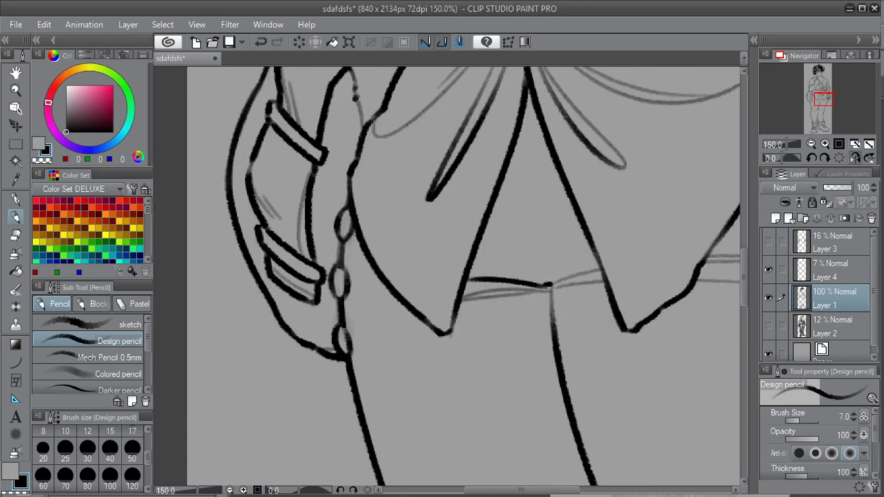
{"action": "left_click_drag", "start_coordinate": [344, 239], "coordinate": [339, 303]}
{"action": "left_click", "coordinate": [855, 158]}
- Set the Design pencil to size 4 and ink a fine stray strand along the outer hair curls
{"action": "scroll", "coordinate": [451, 276], "scroll_direction": "down", "scroll_amount": 13}
{"action": "left_click_drag", "start_coordinate": [428, 165], "coordinate": [553, 373]}
{"action": "scroll", "coordinate": [550, 223], "scroll_direction": "up", "scroll_amount": 13}
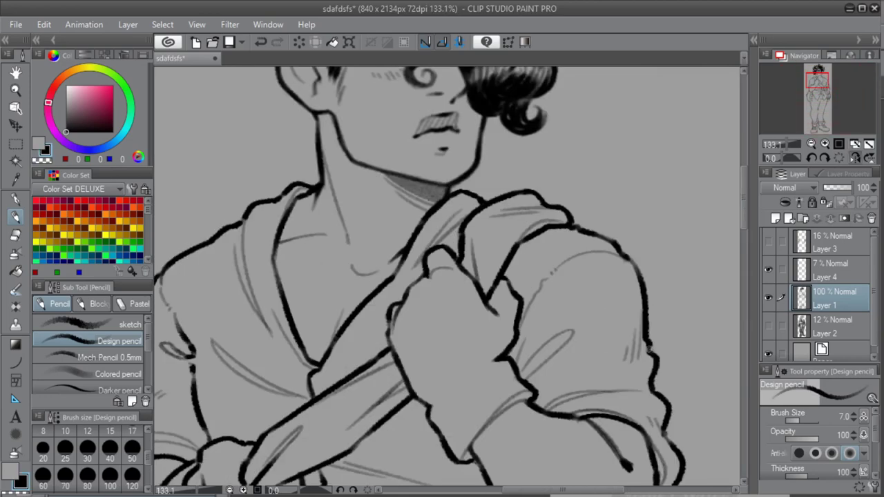
{"action": "left_click", "coordinate": [855, 158]}
{"action": "left_click_drag", "start_coordinate": [448, 165], "coordinate": [449, 374]}
{"action": "scroll", "coordinate": [89, 459], "scroll_direction": "up", "scroll_amount": 3}
{"action": "left_click", "coordinate": [64, 462]}
{"action": "left_click_drag", "start_coordinate": [459, 228], "coordinate": [451, 261]}
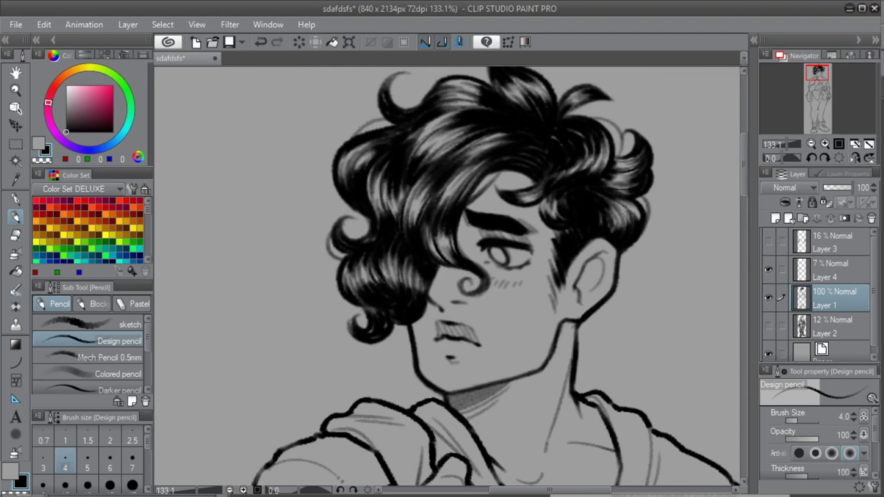
- Raise the Design pencil size to 12 and reinforce the outer curls of the hair
{"action": "key", "text": "bracketright"}
{"action": "key", "text": "bracketright"}
{"action": "key", "text": "bracketright"}
{"action": "key", "text": "bracketright"}
{"action": "key", "text": "bracketright"}
{"action": "key", "text": "bracketright"}
{"action": "key", "text": "bracketright"}
{"action": "key", "text": "bracketright"}
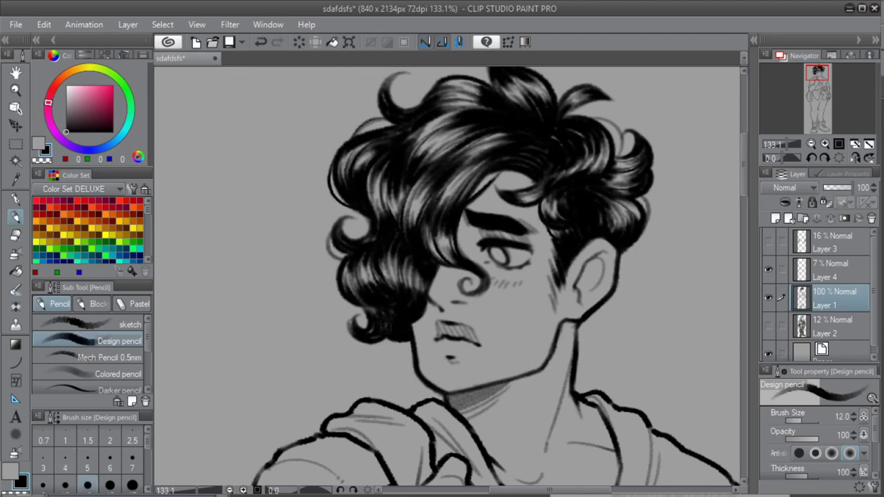
- Set the Design pencil to size 6 and touch up the line art around the boots
{"action": "scroll", "coordinate": [527, 242], "scroll_direction": "up", "scroll_amount": 3}
{"action": "left_click", "coordinate": [785, 144]}
{"action": "left_click_drag", "start_coordinate": [677, 442], "coordinate": [667, 186]}
{"action": "left_click_drag", "start_coordinate": [514, 347], "coordinate": [528, 97]}
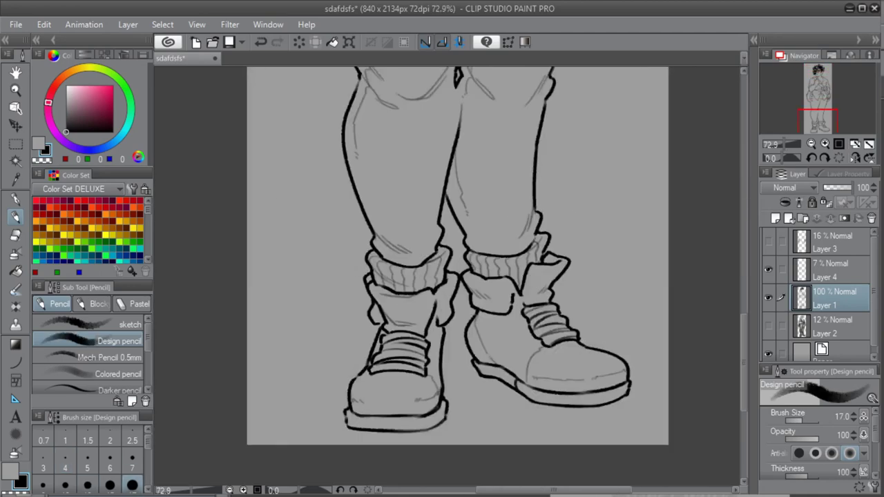
{"action": "left_click", "coordinate": [791, 144]}
{"action": "left_click", "coordinate": [110, 462]}
{"action": "left_click_drag", "start_coordinate": [336, 327], "coordinate": [353, 331]}
{"action": "left_click", "coordinate": [783, 144]}
{"action": "scroll", "coordinate": [449, 277], "scroll_direction": "up", "scroll_amount": 10}
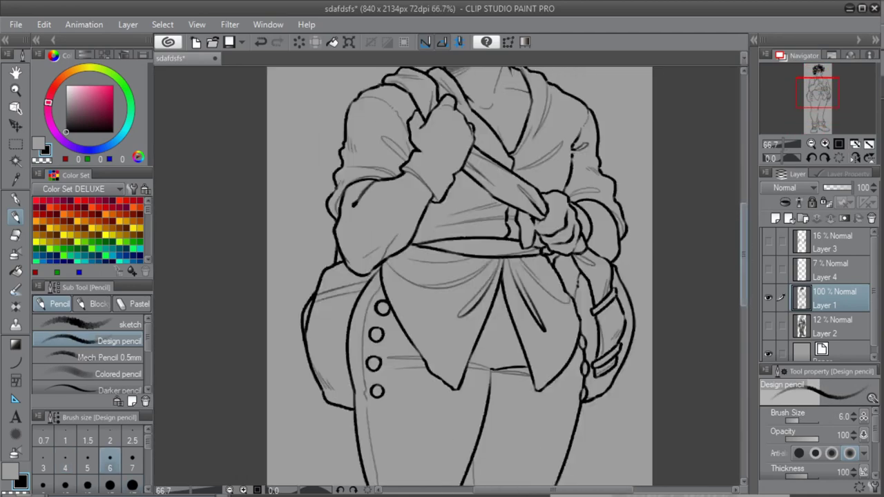
- Adjust the character's line art slightly with a free transform, comparing it in mirrored view
{"action": "key", "text": "ctrl+minus"}
{"action": "key", "text": "ctrl+minus"}
{"action": "key", "text": "ctrl+minus"}
{"action": "key", "text": "ctrl+t"}
{"action": "mouse_move", "coordinate": [400, 97]}
{"action": "left_mouse_down"}
{"action": "mouse_move", "coordinate": [361, 96]}
{"action": "mouse_move", "coordinate": [398, 96]}
{"action": "left_mouse_up"}
{"action": "key", "text": "h"}
{"action": "key", "text": "Escape"}
{"action": "key", "text": "h"}
{"action": "key", "text": "ctrl+t"}
{"action": "key", "text": "Return"}
{"action": "key", "text": "h"}
- Duplicate the line art, merge the copy into Layer 1 and activate Auto select
{"action": "key", "text": "ctrl+c"}
{"action": "key", "text": "ctrl+v"}
{"action": "left_click", "coordinate": [784, 144]}
{"action": "left_click", "coordinate": [785, 145]}
{"action": "key", "text": "ctrl+e"}
{"action": "key", "text": "w"}
{"action": "scroll", "coordinate": [449, 277], "scroll_direction": "down", "scroll_amount": 10}
{"action": "scroll", "coordinate": [449, 276], "scroll_direction": "up", "scroll_amount": 10}
{"action": "key", "text": "ctrl+minus"}
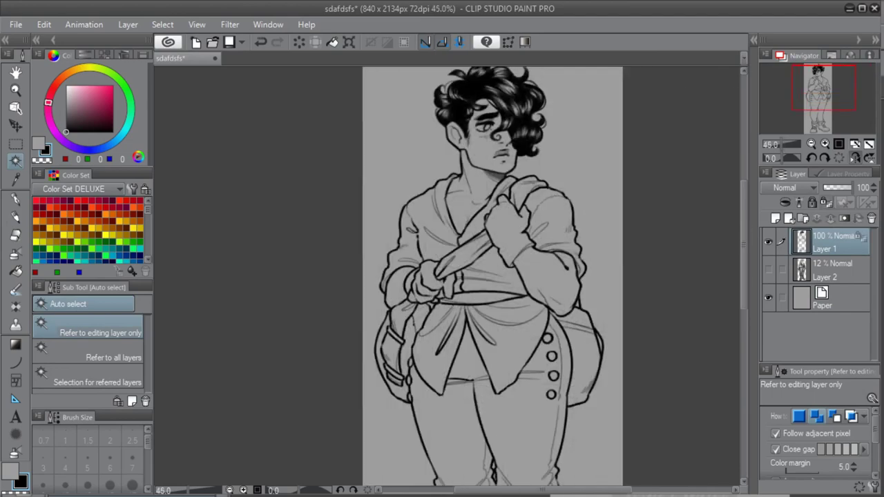
- Fill the whole figure with blue (RGB 100, 105, 255) on a new layer beneath the transparency-locked Layer 1
{"action": "key", "text": "h"}
{"action": "left_click", "coordinate": [827, 202]}
{"action": "left_click", "coordinate": [776, 218]}
{"action": "left_click", "coordinate": [94, 85]}
{"action": "left_click", "coordinate": [90, 150]}
{"action": "key", "text": "g"}
{"action": "scroll", "coordinate": [342, 176], "scroll_direction": "down", "scroll_amount": 3}
{"action": "left_click_drag", "start_coordinate": [358, 203], "coordinate": [368, 425]}
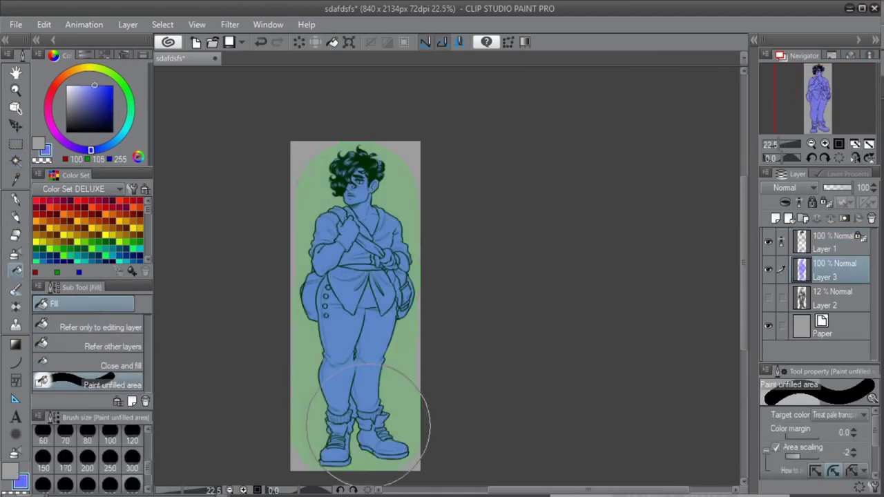
- Clear the blue spill outside the hair curls with the Design pencil in transparent colour at sizes 20 and 10
{"action": "scroll", "coordinate": [357, 150], "scroll_direction": "up", "scroll_amount": 8}
{"action": "key", "text": "p"}
{"action": "scroll", "coordinate": [87, 459], "scroll_direction": "up", "scroll_amount": 3}
{"action": "left_click", "coordinate": [43, 486]}
{"action": "left_click_drag", "start_coordinate": [233, 280], "coordinate": [239, 297]}
{"action": "left_click_drag", "start_coordinate": [255, 344], "coordinate": [257, 354]}
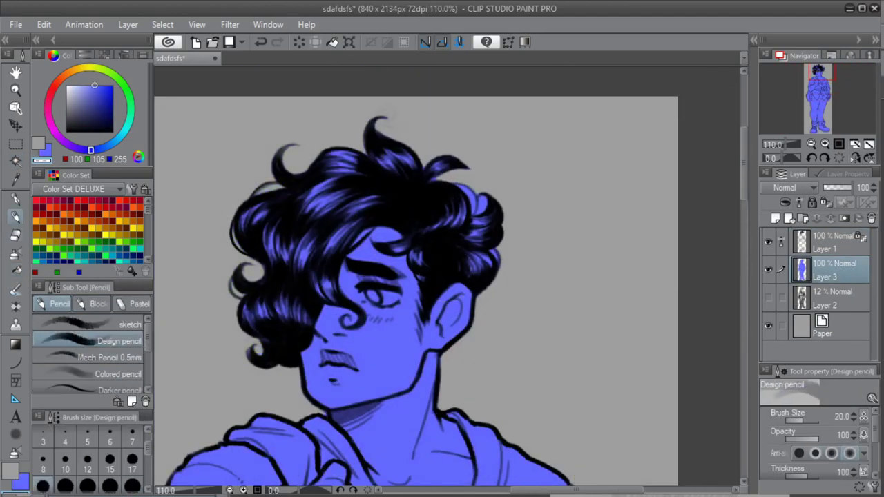
{"action": "key", "text": "bracketleft"}
{"action": "key", "text": "bracketleft"}
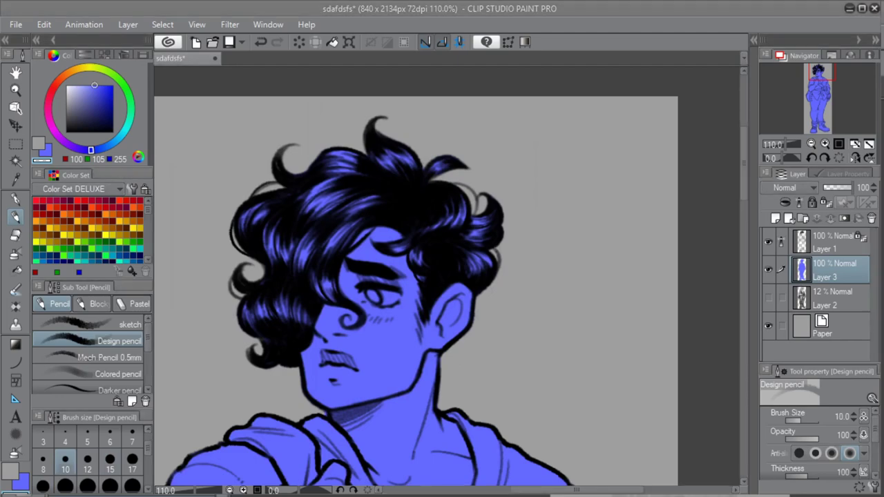
- Change the paper colour to dark grey and erase the blue spill around the legs with the hard eraser at size 10
{"action": "left_click_drag", "start_coordinate": [821, 73], "coordinate": [816, 112]}
{"action": "double_click", "coordinate": [802, 326]}
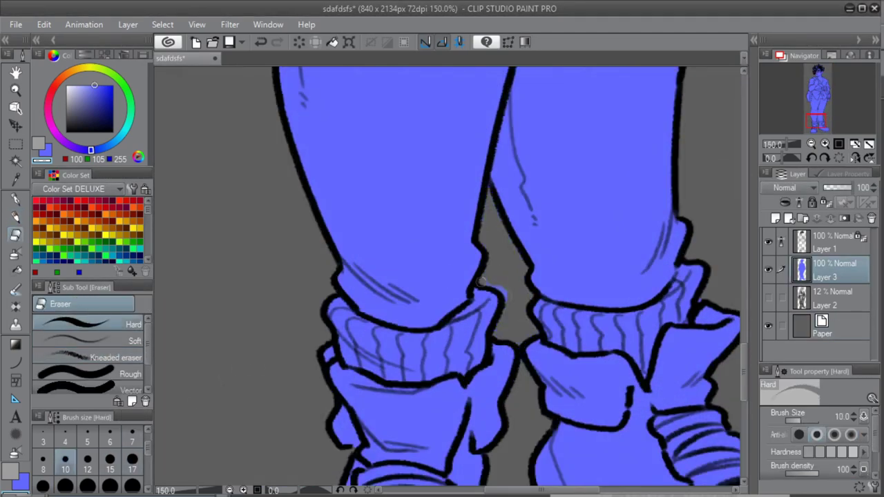
{"action": "scroll", "coordinate": [488, 270], "scroll_direction": "down", "scroll_amount": 5}
{"action": "left_click", "coordinate": [834, 242]}
{"action": "left_click", "coordinate": [15, 217]}
{"action": "left_click", "coordinate": [826, 202]}
{"action": "left_click", "coordinate": [834, 270]}
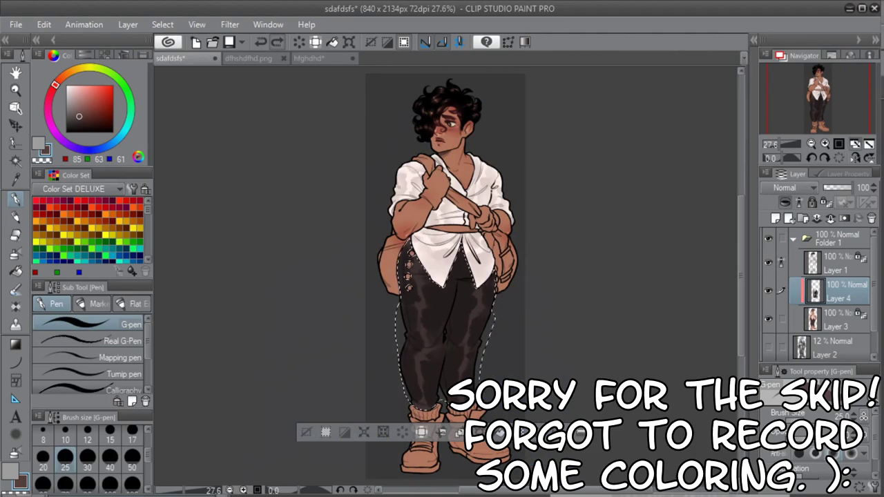
- Merge Layer 4 into Layer 3 and shade the selected socks, laces and soles dark brown, blending with Pure WaterColor G
{"action": "key", "text": "ctrl+e"}
{"action": "scroll", "coordinate": [454, 456], "scroll_direction": "up", "scroll_amount": 15}
{"action": "key", "text": "bracketleft"}
{"action": "key", "text": "bracketleft"}
{"action": "key", "text": "bracketleft"}
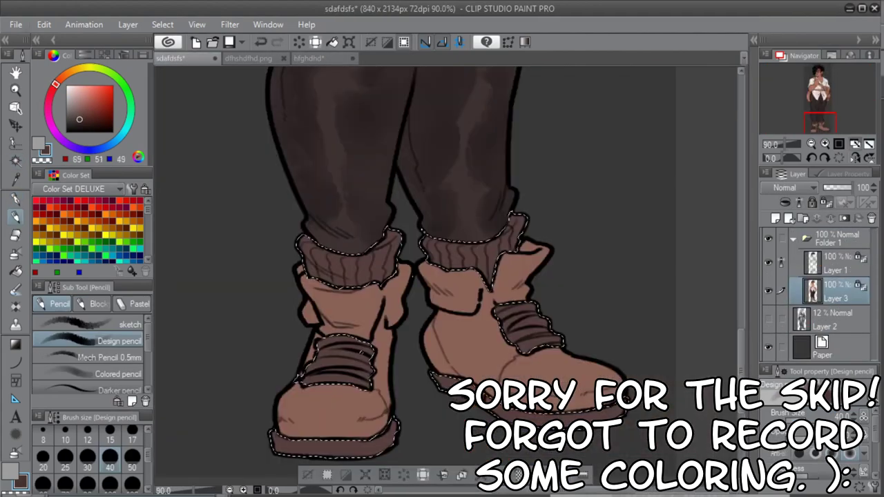
{"action": "scroll", "coordinate": [370, 416], "scroll_direction": "up", "scroll_amount": 1}
{"action": "key", "text": "bracketleft"}
{"action": "key", "text": "bracketleft"}
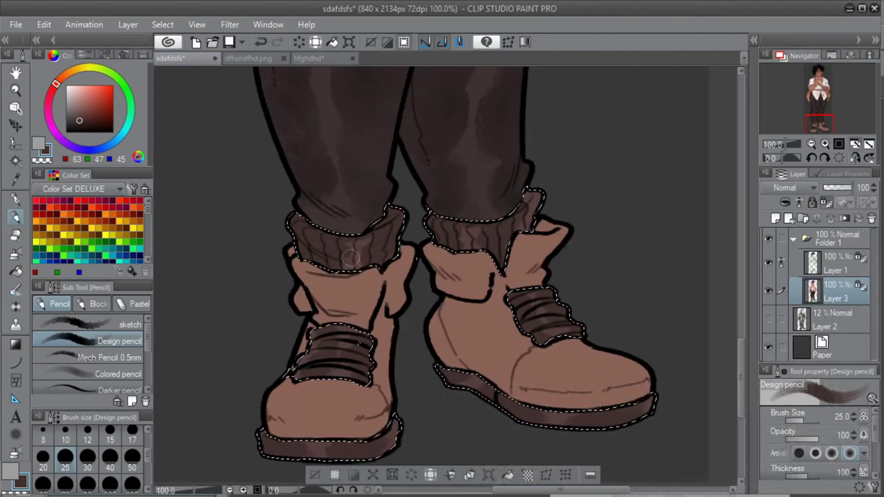
{"action": "key", "text": "b"}
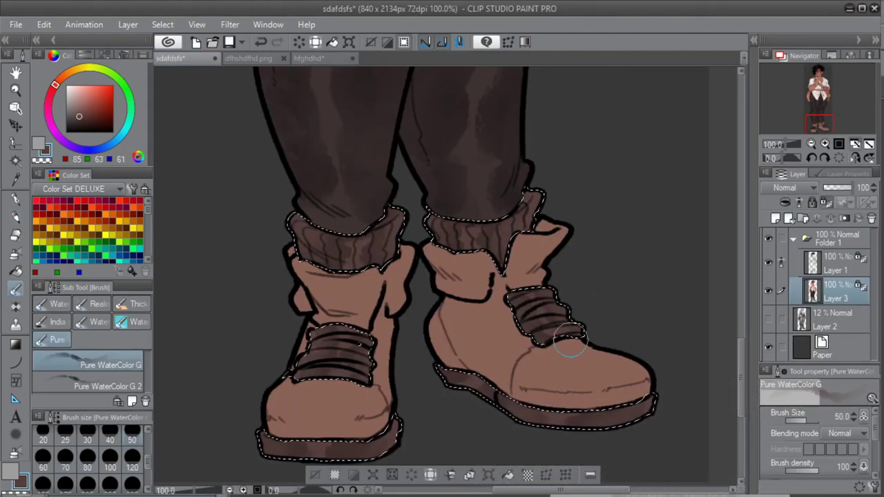
- Select the boot leather and shade it brown with the Design pencil at size 40, blending with Pure WaterColor G at size 80
{"action": "key", "text": "w"}
{"action": "left_click", "coordinate": [572, 359]}
{"action": "key", "text": "p"}
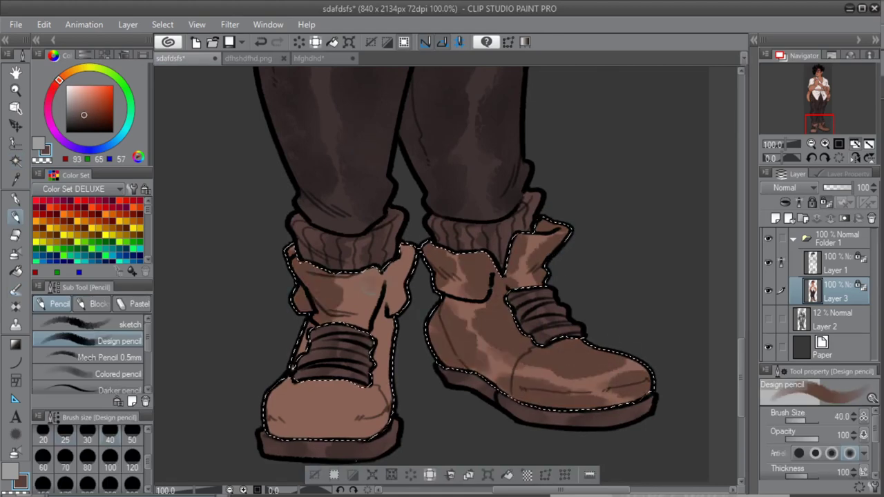
{"action": "key", "text": "b"}
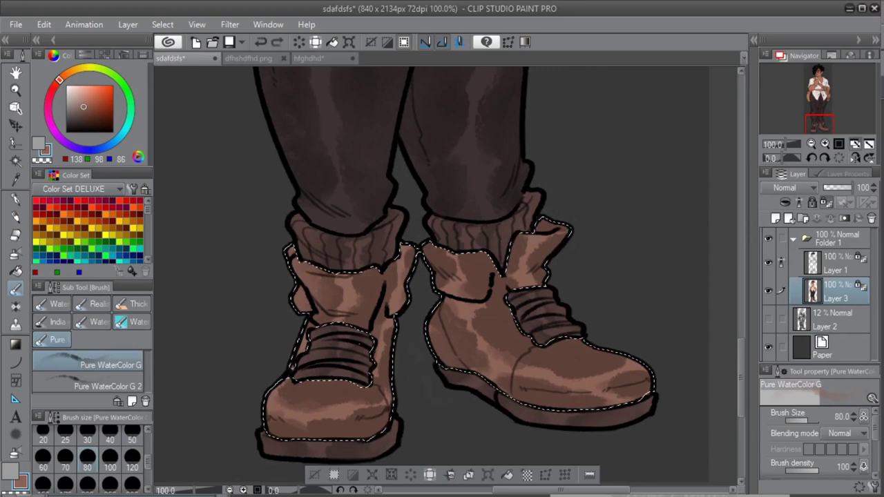
{"action": "key", "text": "b"}
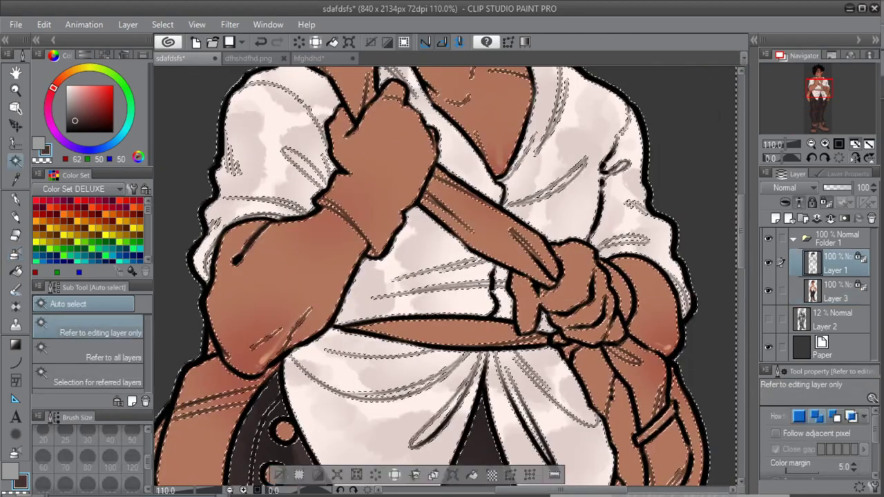
- Select both hands up to the wrists and paint them as shaded near-black gloves on Layer 3 with the Design pencil
{"action": "left_click", "coordinate": [395, 91], "text": "shift"}
{"action": "left_click", "coordinate": [575, 273], "text": "shift"}
{"action": "left_click", "coordinate": [589, 329], "text": "shift"}
{"action": "scroll", "coordinate": [442, 276], "scroll_direction": "up", "scroll_amount": 3}
{"action": "key", "text": "m"}
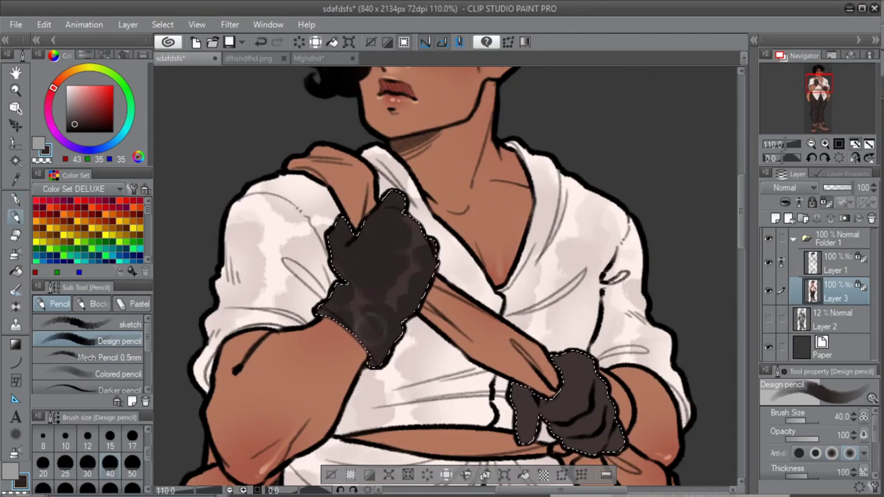
{"action": "key", "text": "b"}
- Paint the belt near-black with the Design pencil at size 50 and blend it with Pure WaterColor G at size 70
{"action": "key", "text": "b"}
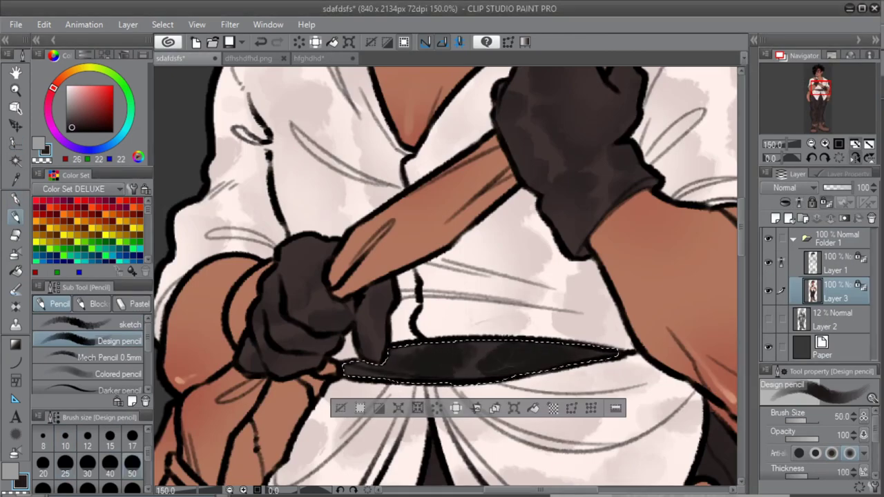
{"action": "key", "text": "b"}
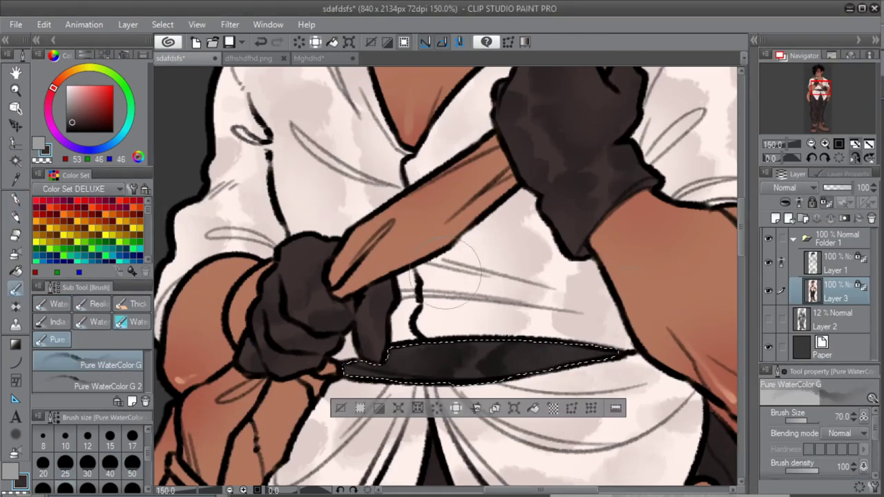
{"action": "key", "text": "b"}
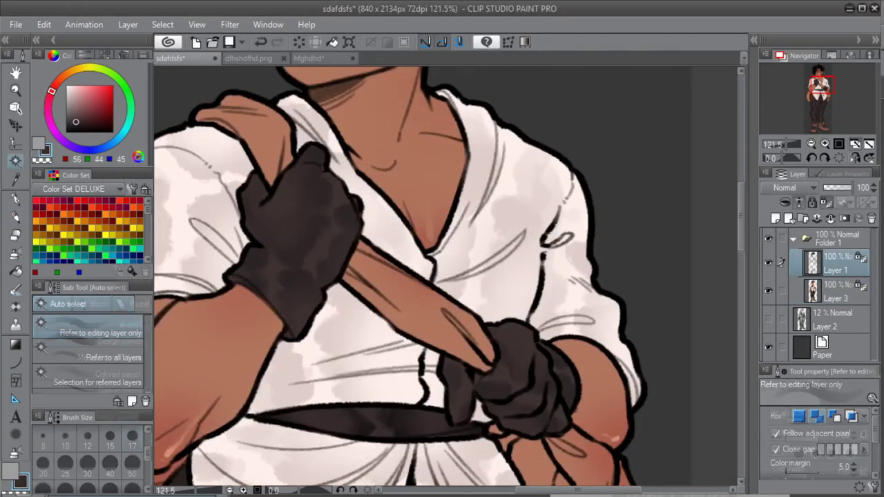
- Auto-select the strap sections over the shoulder, across the chest and below the lower glove on Layer 1
{"action": "left_click", "coordinate": [414, 304]}
{"action": "left_click", "coordinate": [259, 132], "text": "shift"}
{"action": "left_click", "coordinate": [539, 456], "text": "shift"}
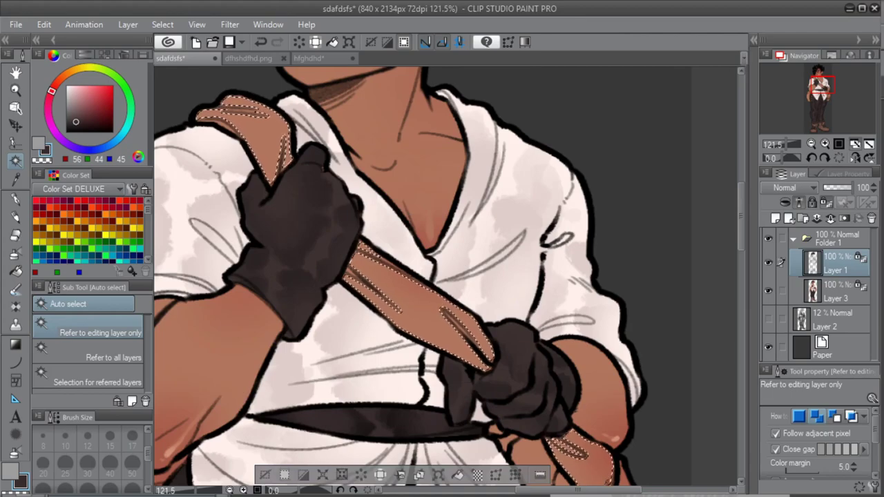
{"action": "left_click_drag", "start_coordinate": [414, 387], "coordinate": [482, 128]}
{"action": "left_click_drag", "start_coordinate": [442, 207], "coordinate": [437, 342]}
{"action": "left_click_drag", "start_coordinate": [414, 228], "coordinate": [472, 405]}
- Extend the strap selection over its fold lines and missed edges with the Selection pen at size 17
{"action": "key", "text": "m"}
{"action": "scroll", "coordinate": [296, 145], "scroll_direction": "up", "scroll_amount": 3}
{"action": "left_click_drag", "start_coordinate": [355, 161], "coordinate": [442, 179]}
{"action": "left_click_drag", "start_coordinate": [594, 456], "coordinate": [387, 139]}
{"action": "left_click_drag", "start_coordinate": [401, 207], "coordinate": [456, 387]}
{"action": "left_click_drag", "start_coordinate": [291, 194], "coordinate": [307, 216]}
{"action": "left_click_drag", "start_coordinate": [539, 428], "coordinate": [348, 110]}
{"action": "left_click_drag", "start_coordinate": [570, 392], "coordinate": [556, 424]}
{"action": "scroll", "coordinate": [446, 276], "scroll_direction": "up", "scroll_amount": 3}
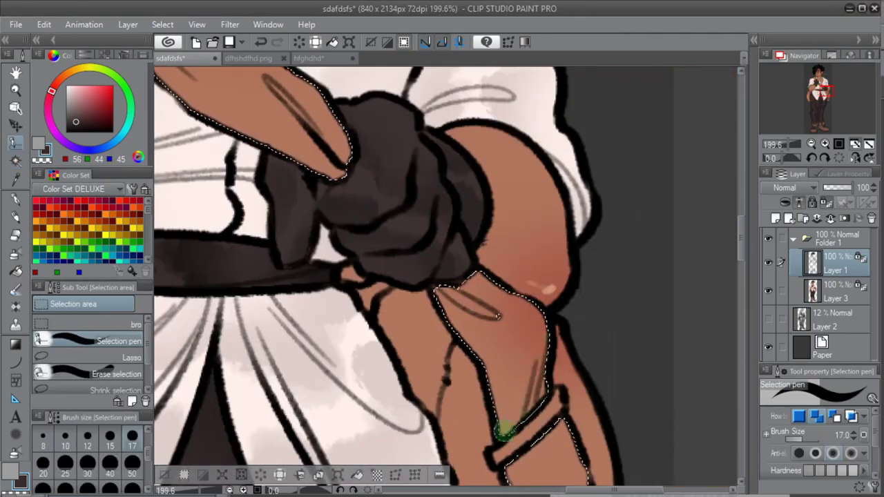
{"action": "left_click_drag", "start_coordinate": [442, 387], "coordinate": [446, 168]}
{"action": "left_click_drag", "start_coordinate": [332, 138], "coordinate": [596, 417]}
{"action": "left_click_drag", "start_coordinate": [332, 138], "coordinate": [596, 417]}
- Paint the selected strap near-black on Layer 3 and soften its shading with the soft airbrush
{"action": "scroll", "coordinate": [335, 193], "scroll_direction": "down", "scroll_amount": 3}
{"action": "left_click", "coordinate": [836, 292]}
{"action": "key", "text": "p"}
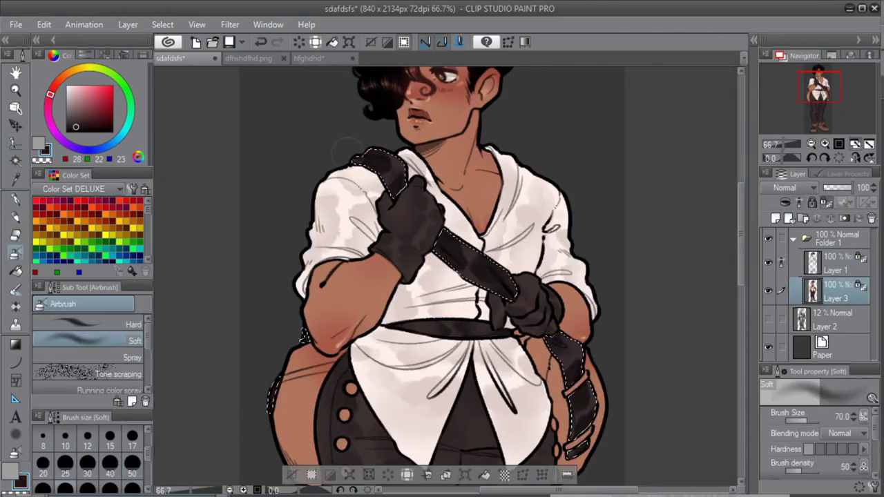
{"action": "key", "text": "b"}
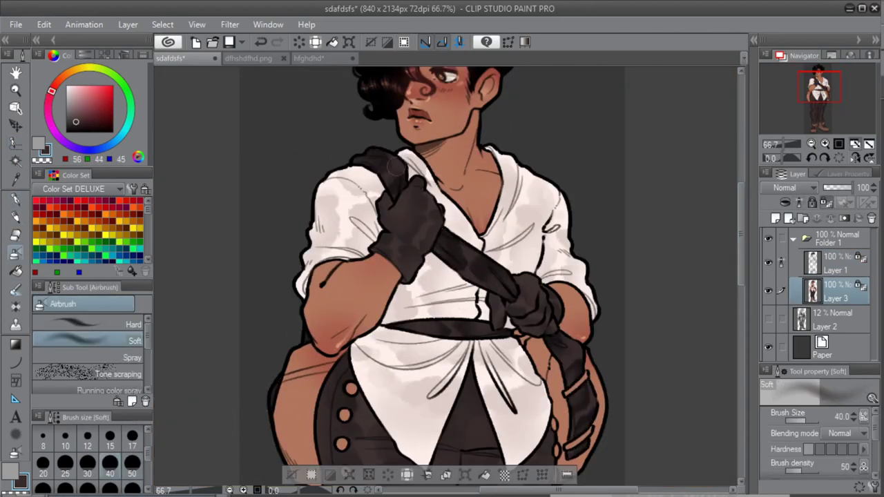
- Touch up the uncoloured gaps around the gloves, strap and belt with the Design pencil at size 4 in near-black
{"action": "scroll", "coordinate": [442, 194], "scroll_direction": "up", "scroll_amount": 6}
{"action": "key", "text": "p"}
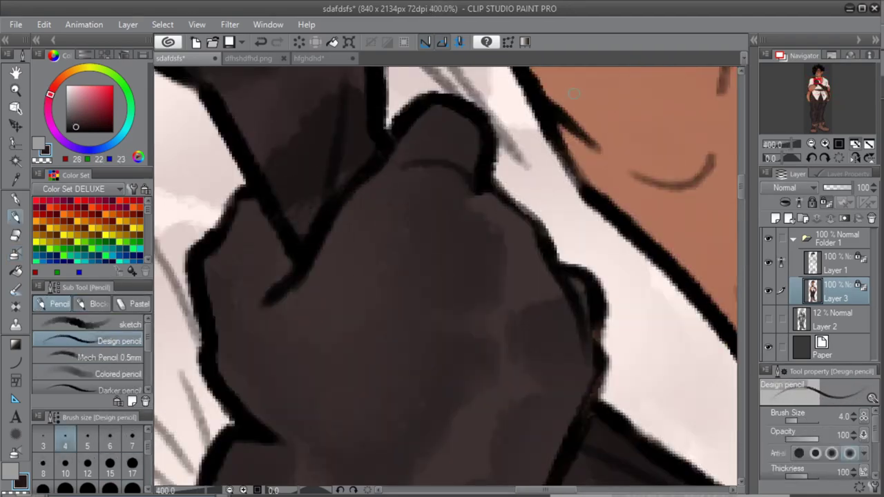
{"action": "left_click_drag", "start_coordinate": [442, 414], "coordinate": [439, 114]}
{"action": "left_click_drag", "start_coordinate": [242, 277], "coordinate": [666, 256]}
{"action": "scroll", "coordinate": [422, 366], "scroll_direction": "down", "scroll_amount": 4}
{"action": "left_click_drag", "start_coordinate": [525, 186], "coordinate": [354, 462]}
{"action": "left_click_drag", "start_coordinate": [449, 415], "coordinate": [449, 173]}
{"action": "scroll", "coordinate": [517, 306], "scroll_direction": "up", "scroll_amount": 4}
{"action": "scroll", "coordinate": [518, 306], "scroll_direction": "down", "scroll_amount": 3}
{"action": "left_click_drag", "start_coordinate": [517, 306], "coordinate": [415, 138]}
{"action": "left_click_drag", "start_coordinate": [470, 428], "coordinate": [398, 269]}
{"action": "scroll", "coordinate": [370, 264], "scroll_direction": "up", "scroll_amount": 2}
{"action": "scroll", "coordinate": [369, 263], "scroll_direction": "down", "scroll_amount": 5}
- Select the bag areas on both sides of the hips and complete the selection with the Selection pen at size 17
{"action": "key", "text": "w"}
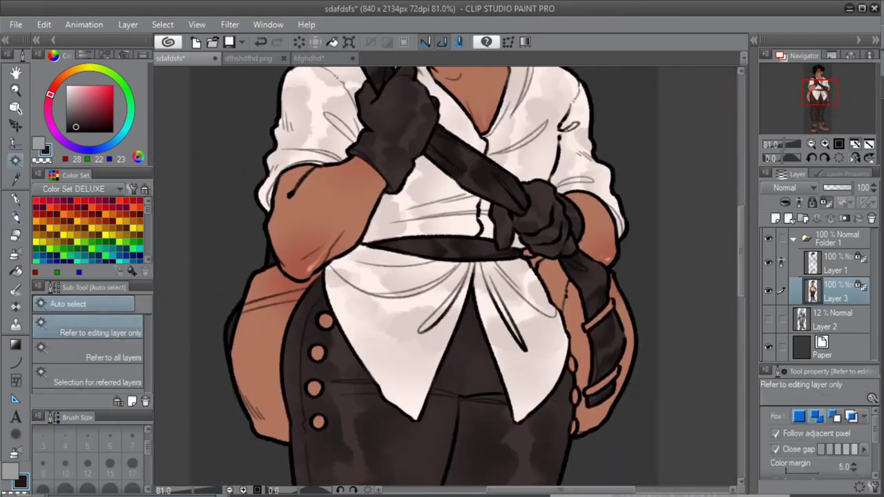
{"action": "key", "text": "m"}
{"action": "scroll", "coordinate": [626, 421], "scroll_direction": "up", "scroll_amount": 4}
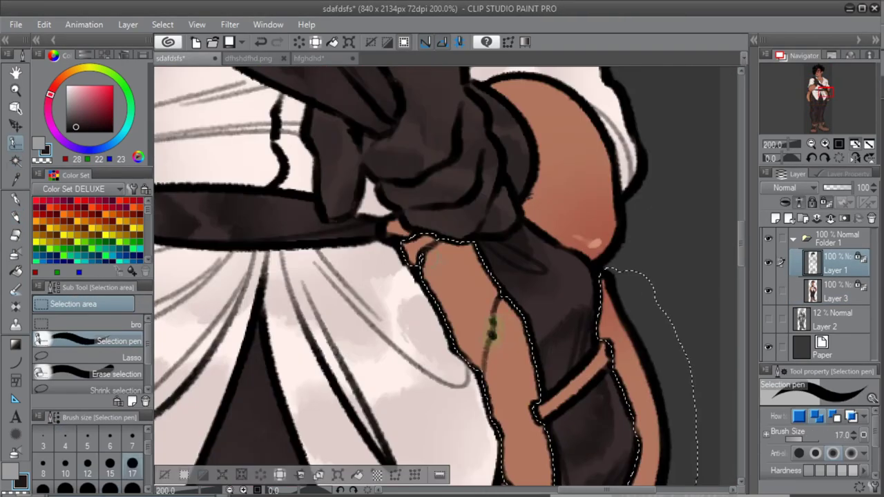
{"action": "scroll", "coordinate": [529, 331], "scroll_direction": "down", "scroll_amount": 3}
{"action": "scroll", "coordinate": [373, 345], "scroll_direction": "up", "scroll_amount": 3}
{"action": "left_click_drag", "start_coordinate": [367, 217], "coordinate": [424, 306]}
{"action": "scroll", "coordinate": [424, 306], "scroll_direction": "down", "scroll_amount": 3}
- Check the reference characters in hfghdhd, return to sdafdsfs and shade the bag brown on Layer 3 with the Design pencil at size 50
{"action": "key", "text": "p"}
{"action": "left_click", "coordinate": [309, 58]}
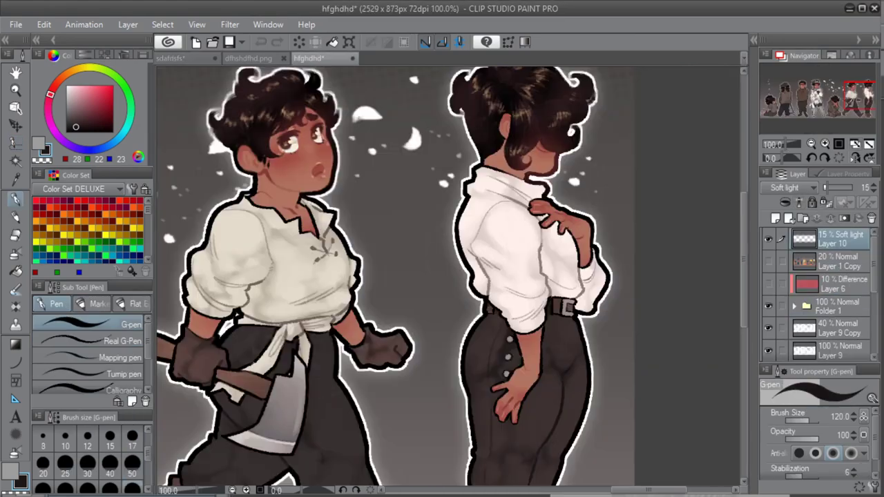
{"action": "left_click", "coordinate": [173, 59]}
{"action": "left_click", "coordinate": [836, 291]}
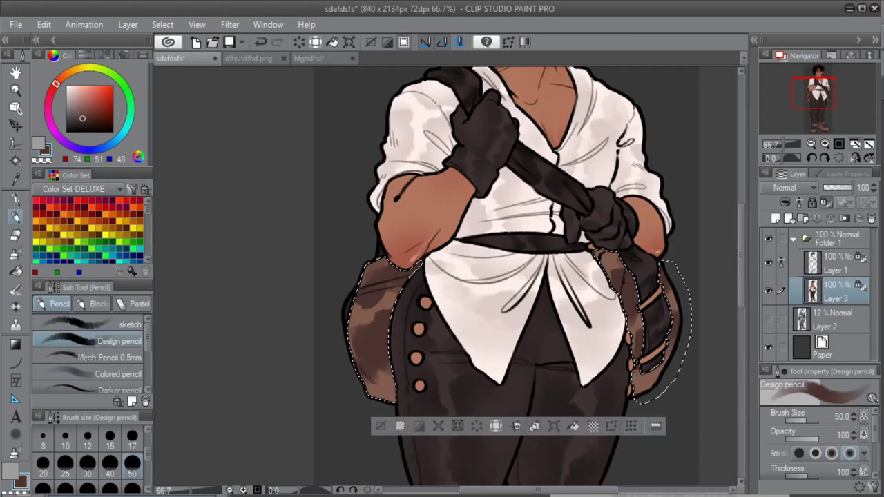
- Soften the bag's brown shading on Layer 3 with the soft airbrush at size 30 and clear the selection
{"action": "key", "text": "b"}
{"action": "key", "text": "b"}
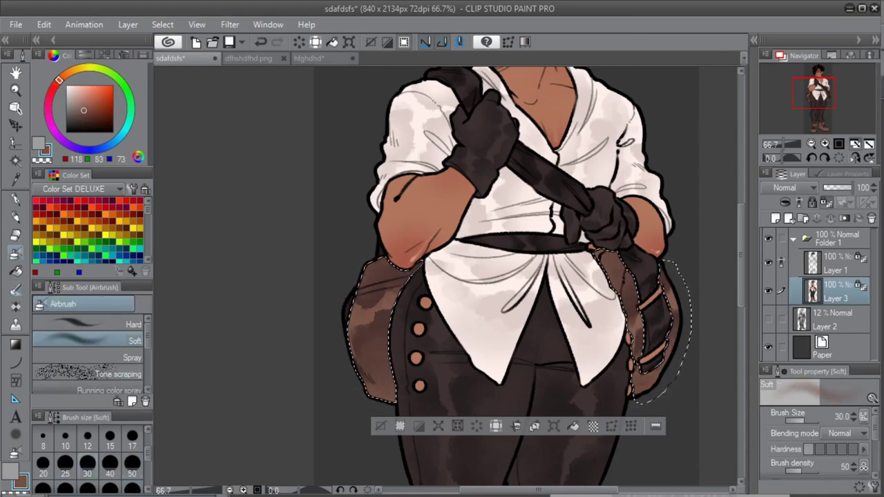
{"action": "key", "text": "ctrl+d"}
- Draw round shirt buttons above the belt in black on a new layer with the Design pencil at size 6 and merge them into Layer 1
{"action": "scroll", "coordinate": [614, 236], "scroll_direction": "up", "scroll_amount": 6}
{"action": "key", "text": "p"}
{"action": "left_click", "coordinate": [615, 235], "text": "alt"}
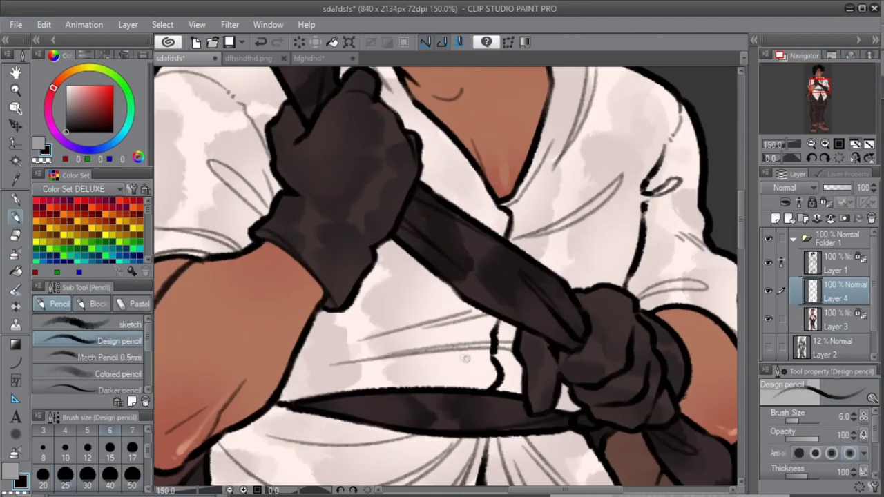
{"action": "key", "text": "h"}
{"action": "left_click_drag", "start_coordinate": [425, 358], "coordinate": [425, 357]}
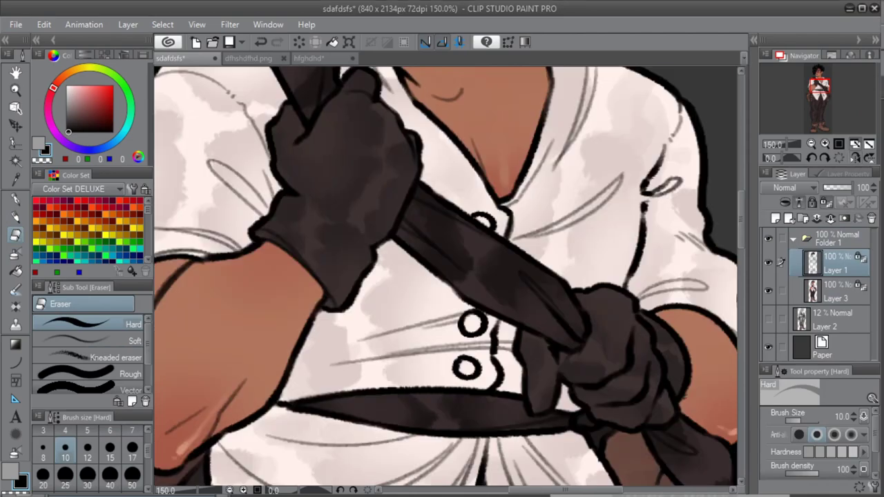
- Clean up the shirt button outlines on Layer 1 with the Hard eraser at a reduced size
{"action": "key", "text": "ctrl+plus"}
{"action": "key", "text": "bracketleft"}
{"action": "key", "text": "bracketleft"}
{"action": "key", "text": "bracketleft"}
{"action": "key", "text": "bracketleft"}
{"action": "left_click_drag", "start_coordinate": [479, 337], "coordinate": [485, 343]}
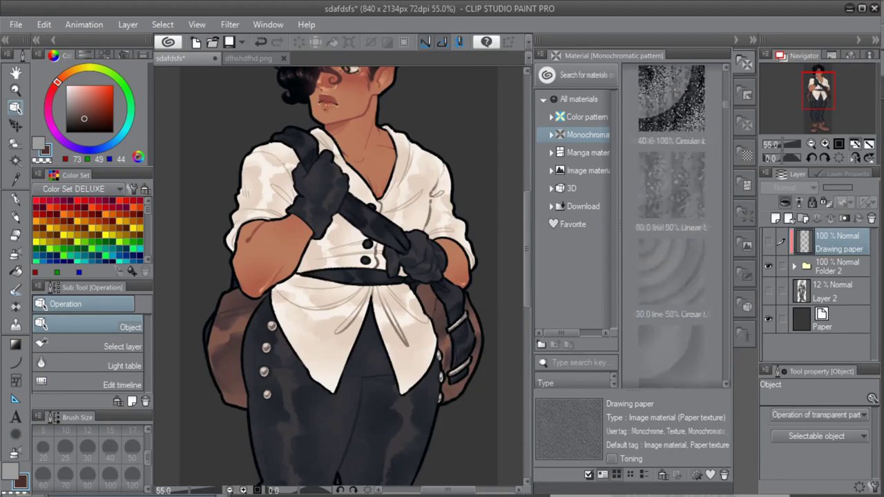
- Browse the monochromatic pattern materials for a texture to overlay on the drawing
{"action": "scroll", "coordinate": [672, 228], "scroll_direction": "down", "scroll_amount": 20}
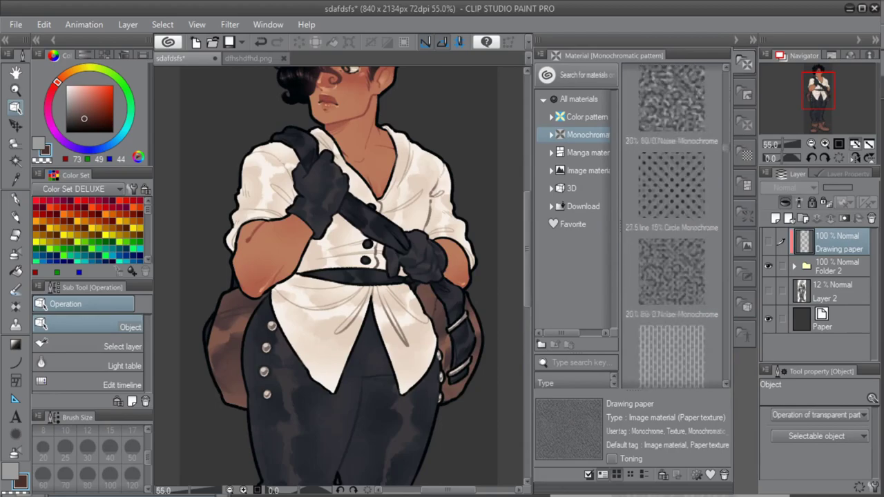